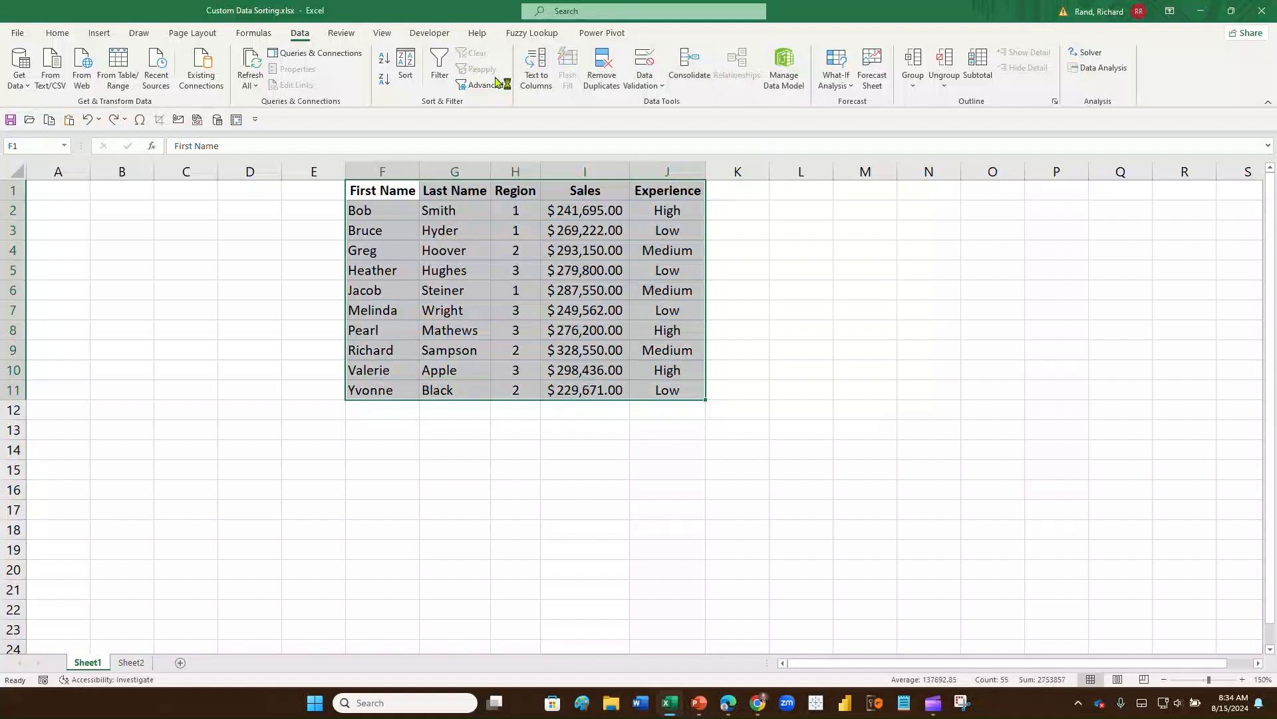
# Try to sort the employee table by Column G without treating the first row as headers, and undo the sort.
pyautogui.press('super+plus')
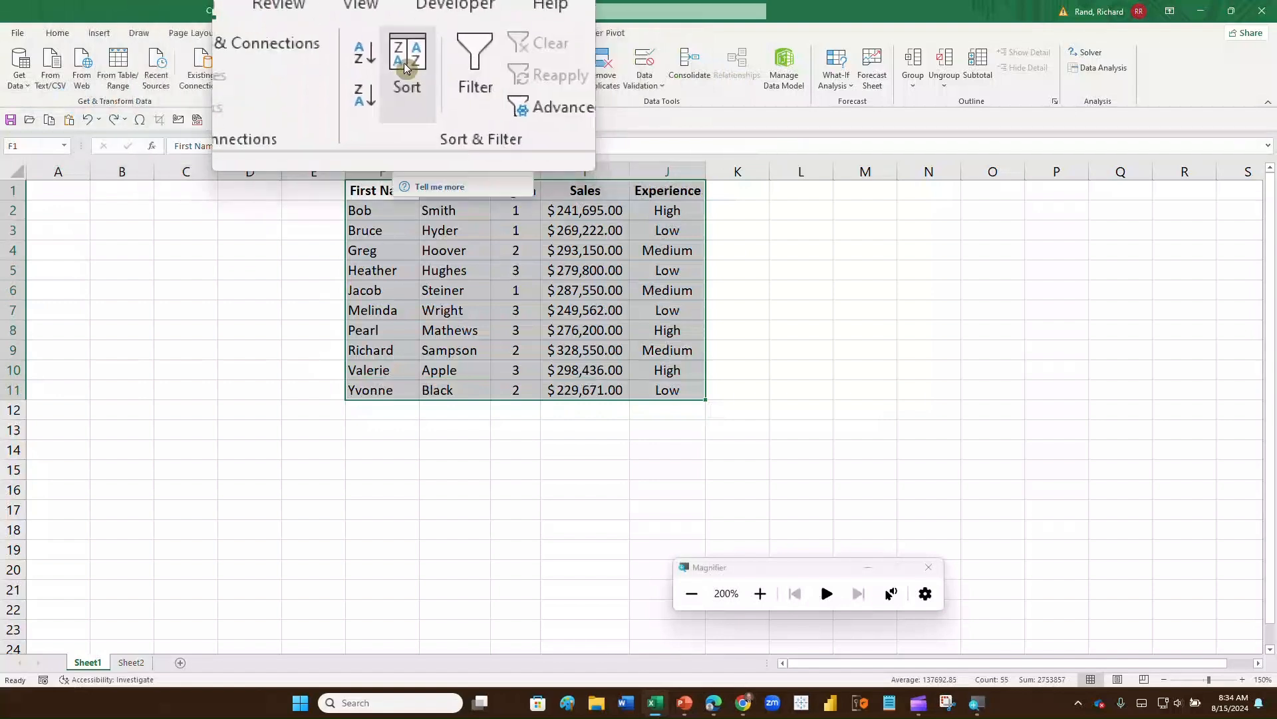
pyautogui.click(405, 63)
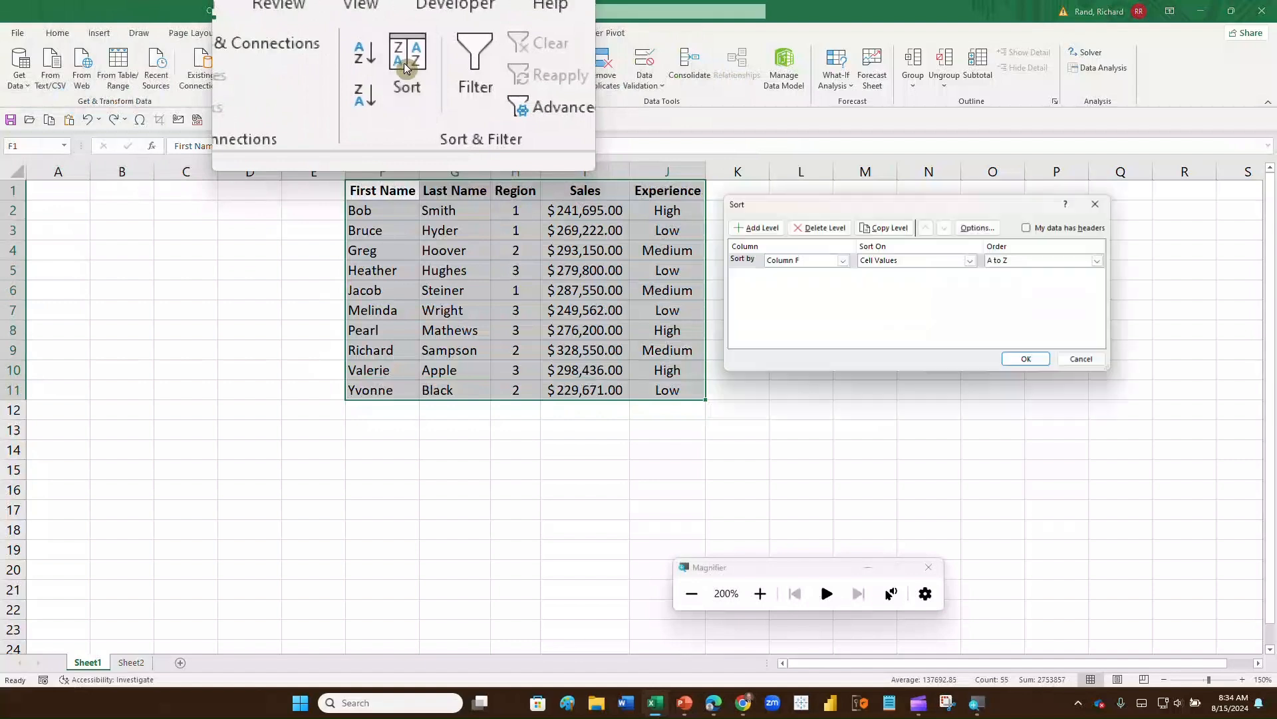
pyautogui.click(826, 261)
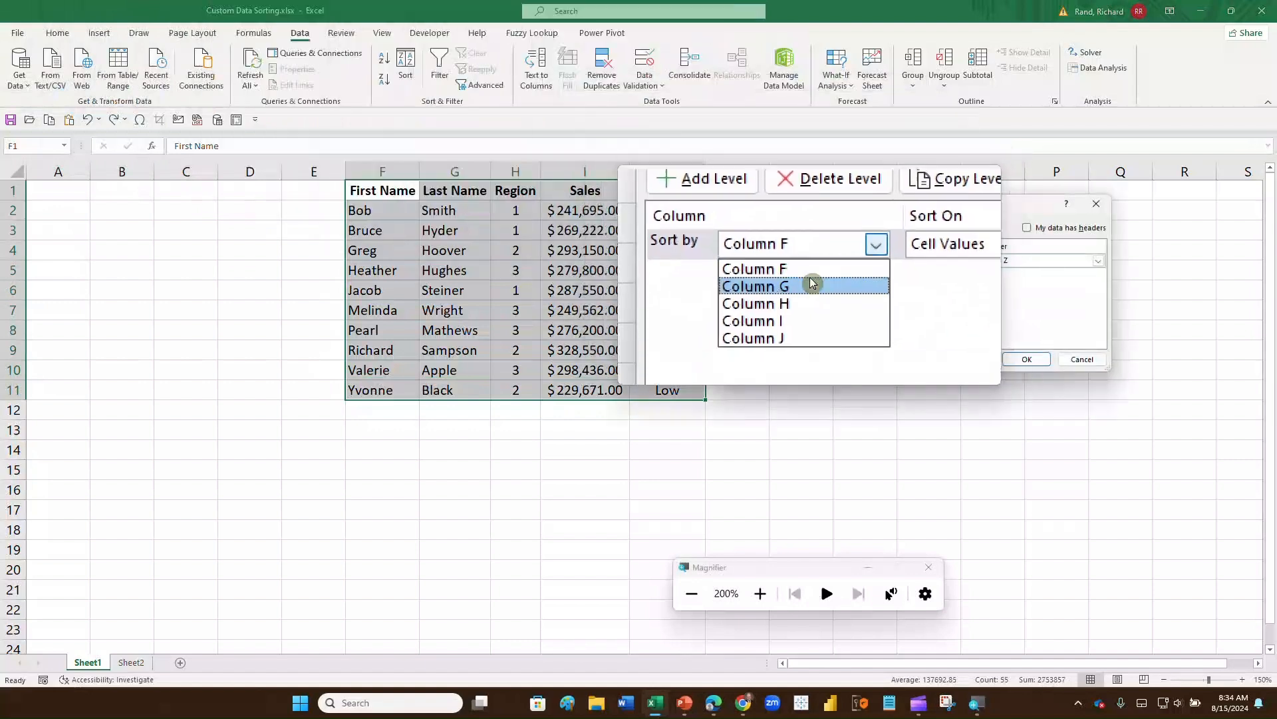
pyautogui.click(809, 305)
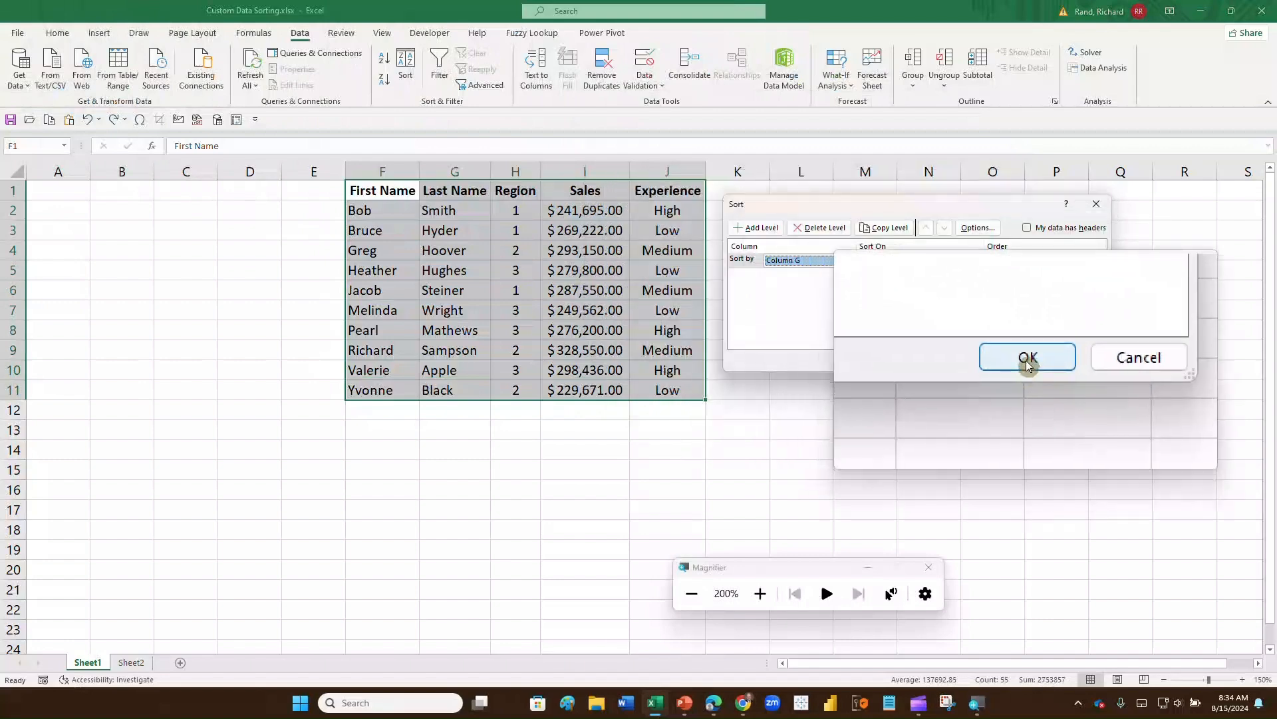
pyautogui.click(1026, 360)
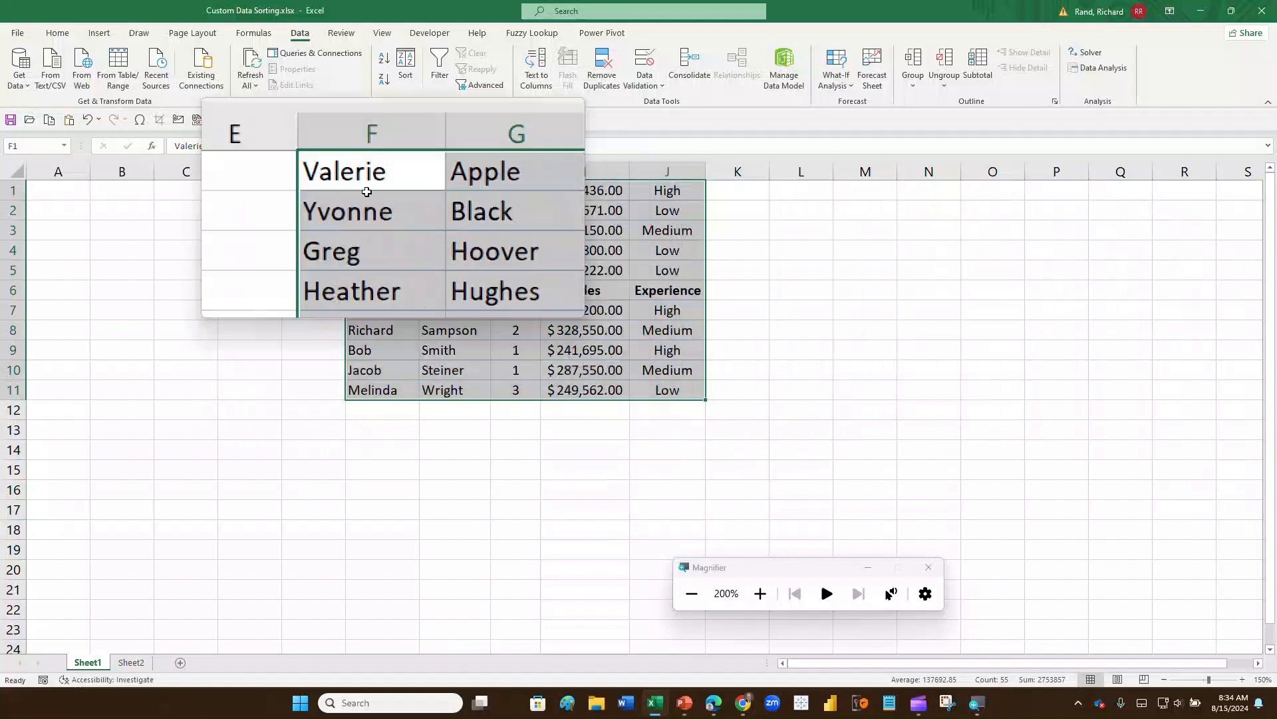
pyautogui.click(87, 120)
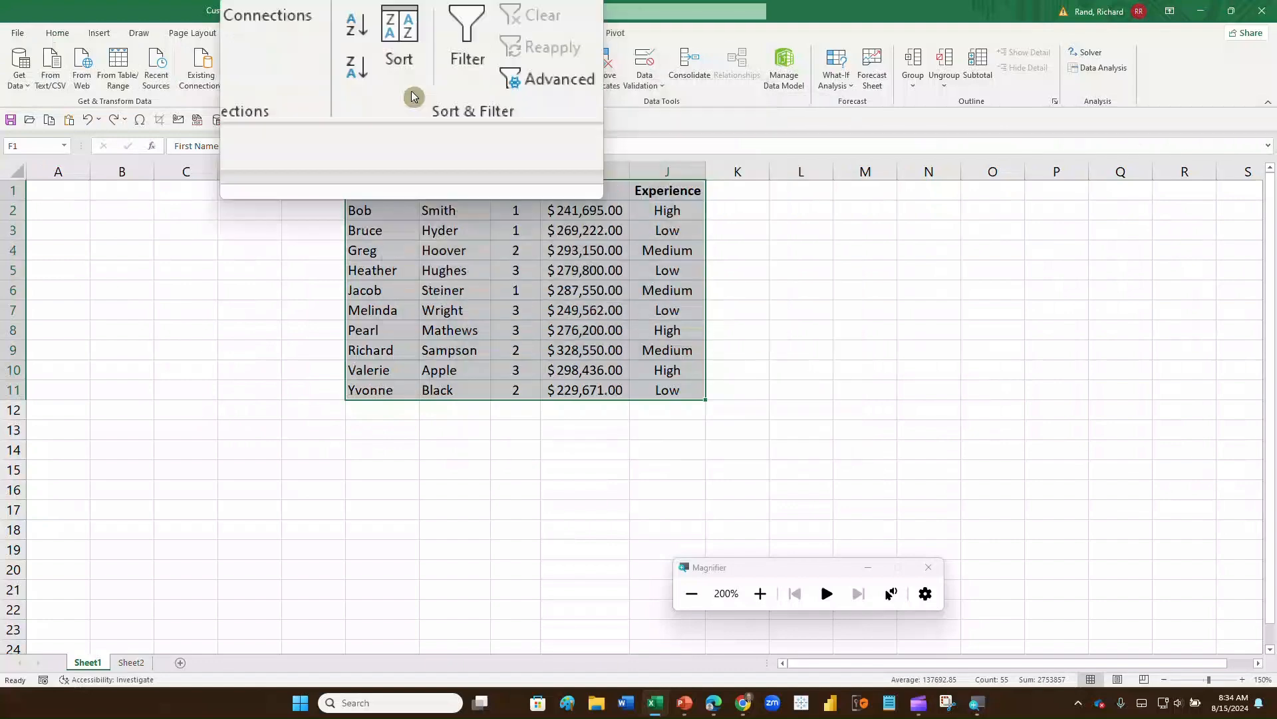
# Sort the employee table by Last Name from A to Z, with the first row treated as headers.
pyautogui.click(407, 61)
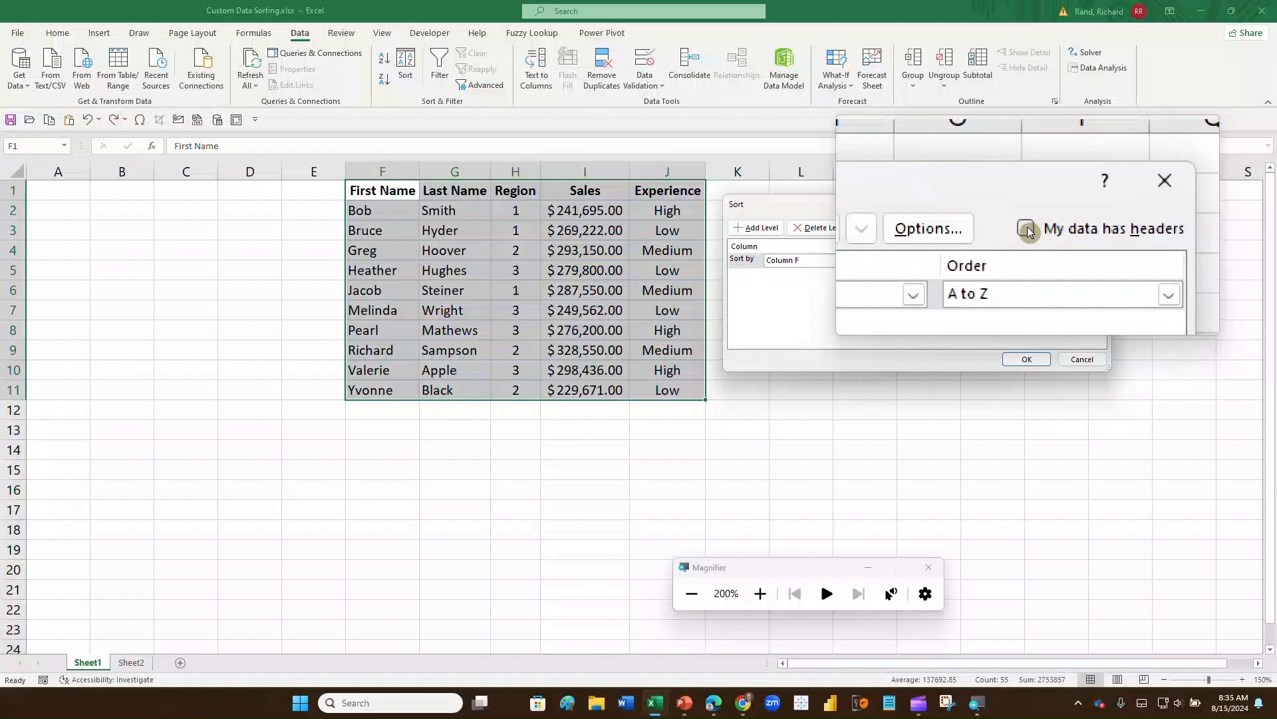
pyautogui.click(1027, 229)
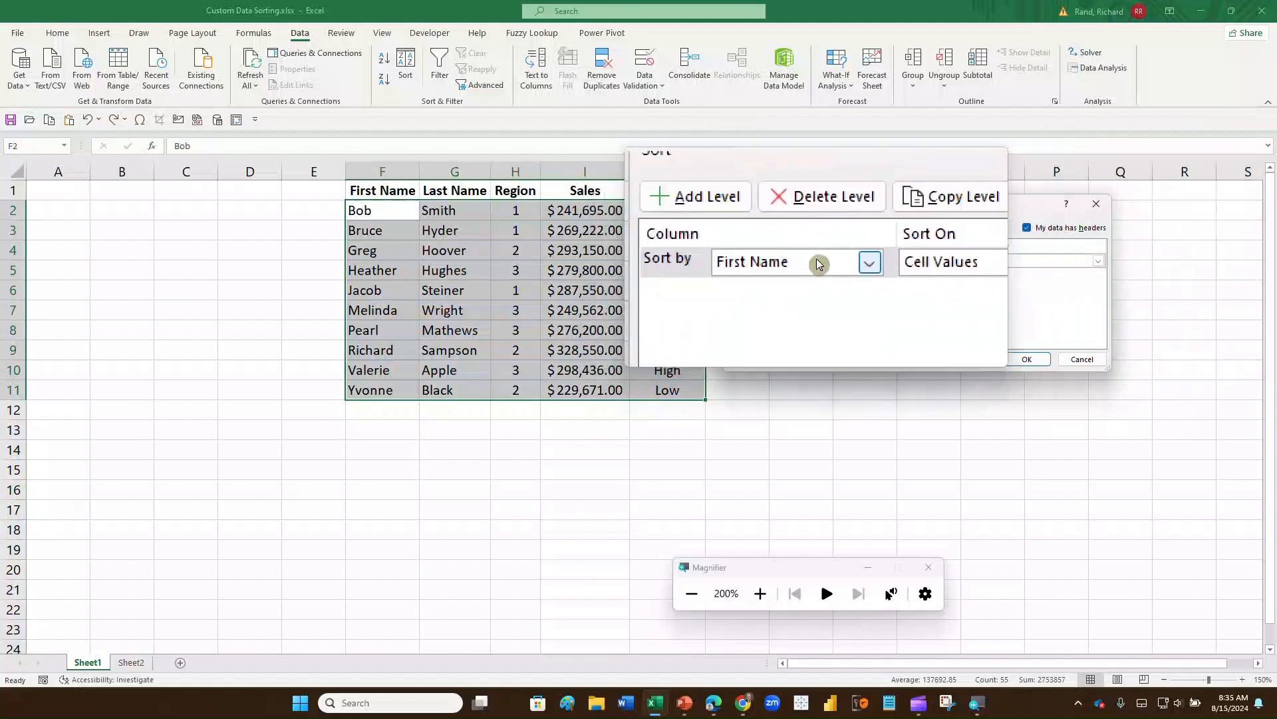
pyautogui.click(818, 262)
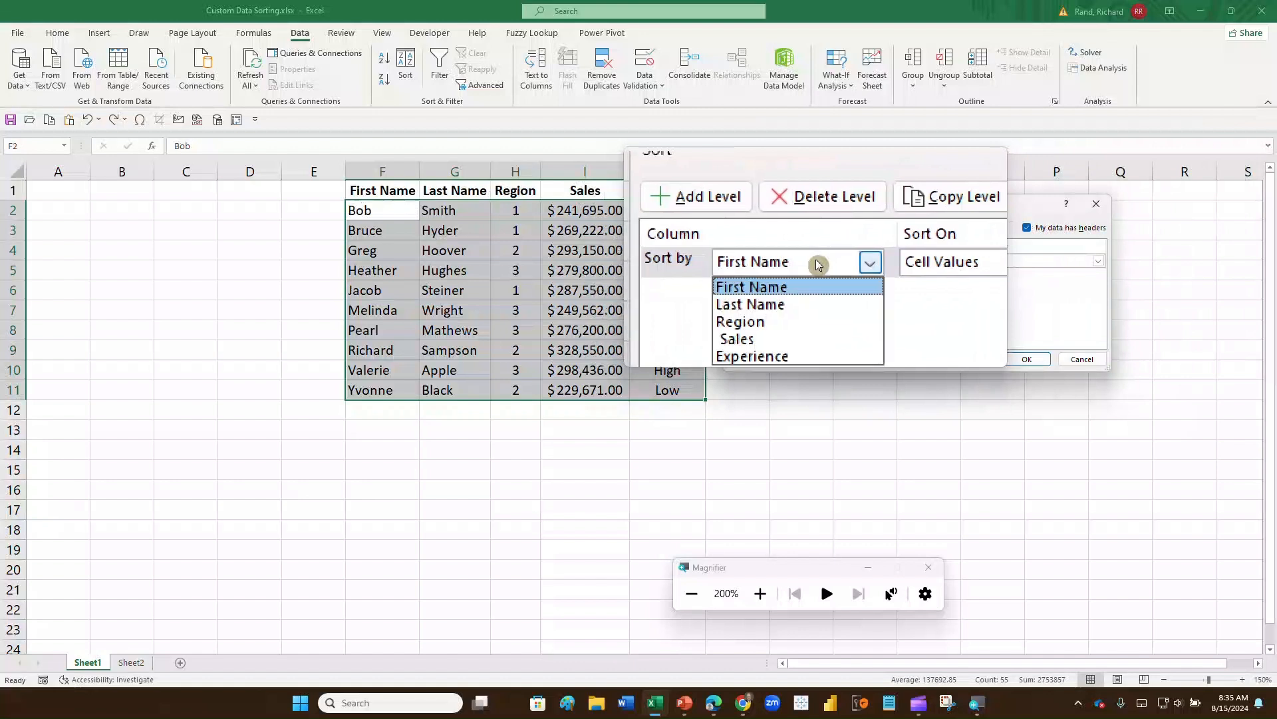
pyautogui.click(811, 282)
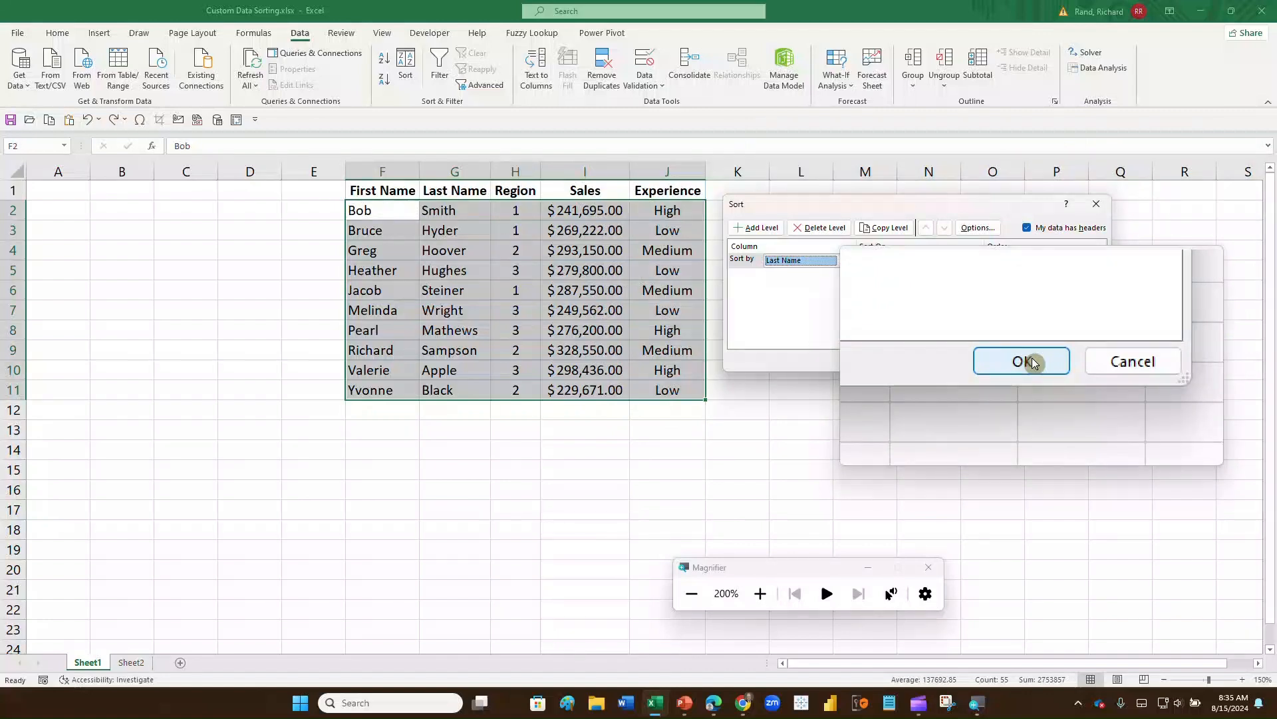
pyautogui.click(1032, 361)
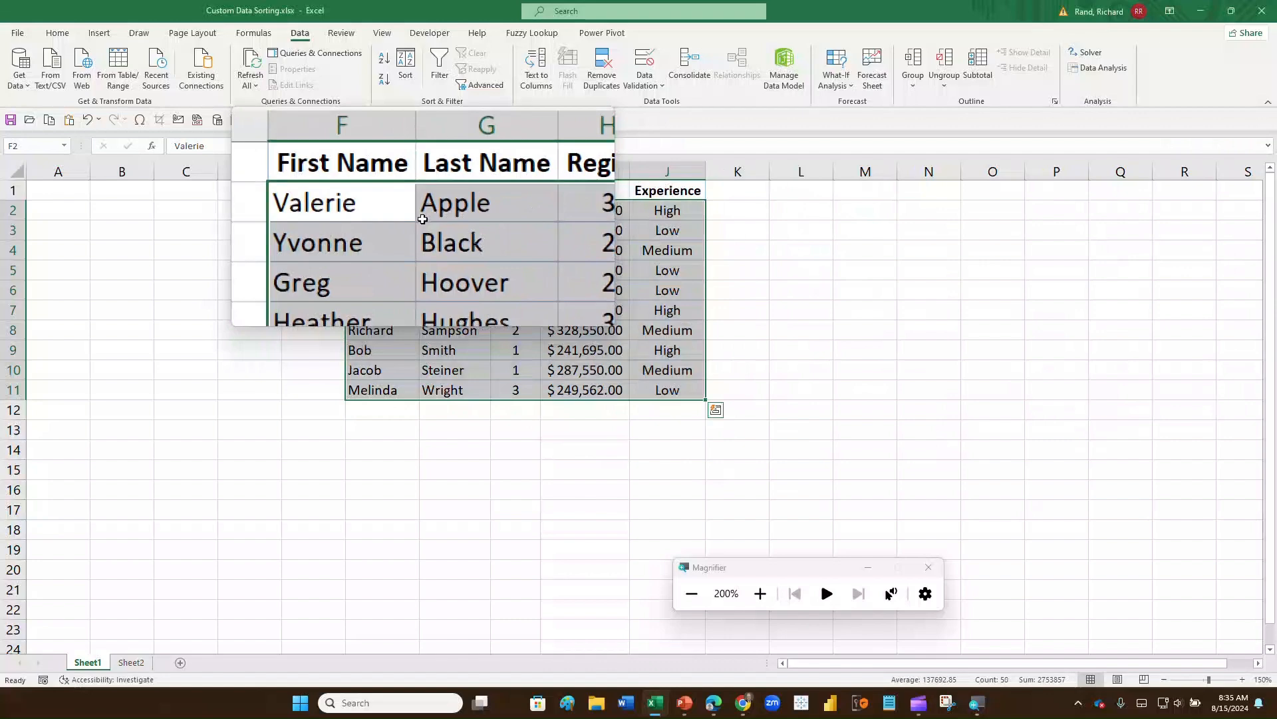
pyautogui.press('super+Escape')
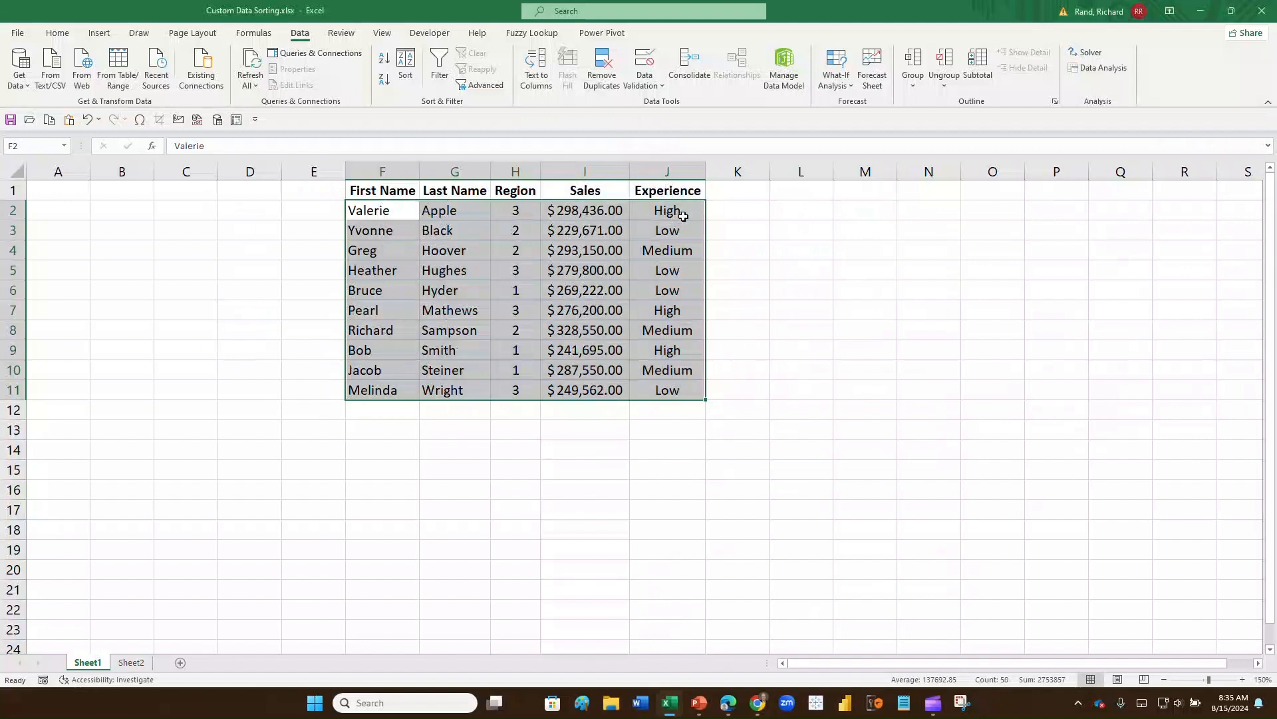
# Sort the employee table by Experience in A to Z order.
pyautogui.click(643, 211)
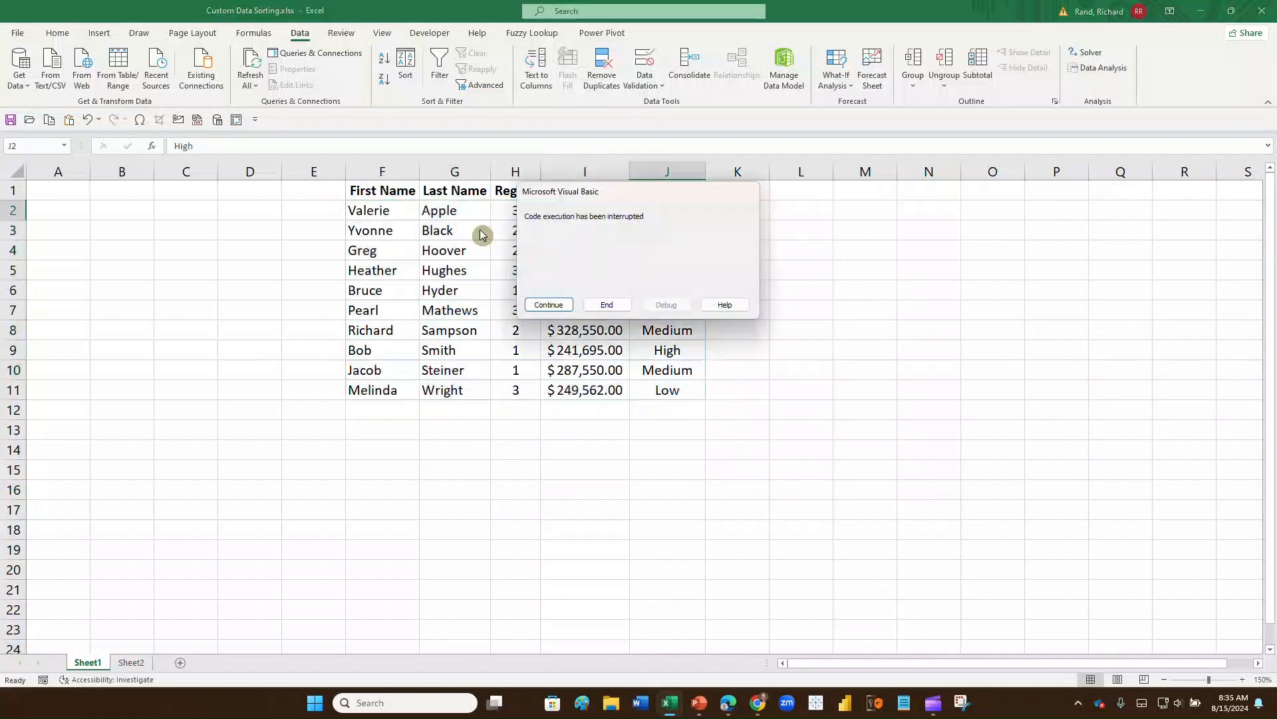
pyautogui.click(590, 306)
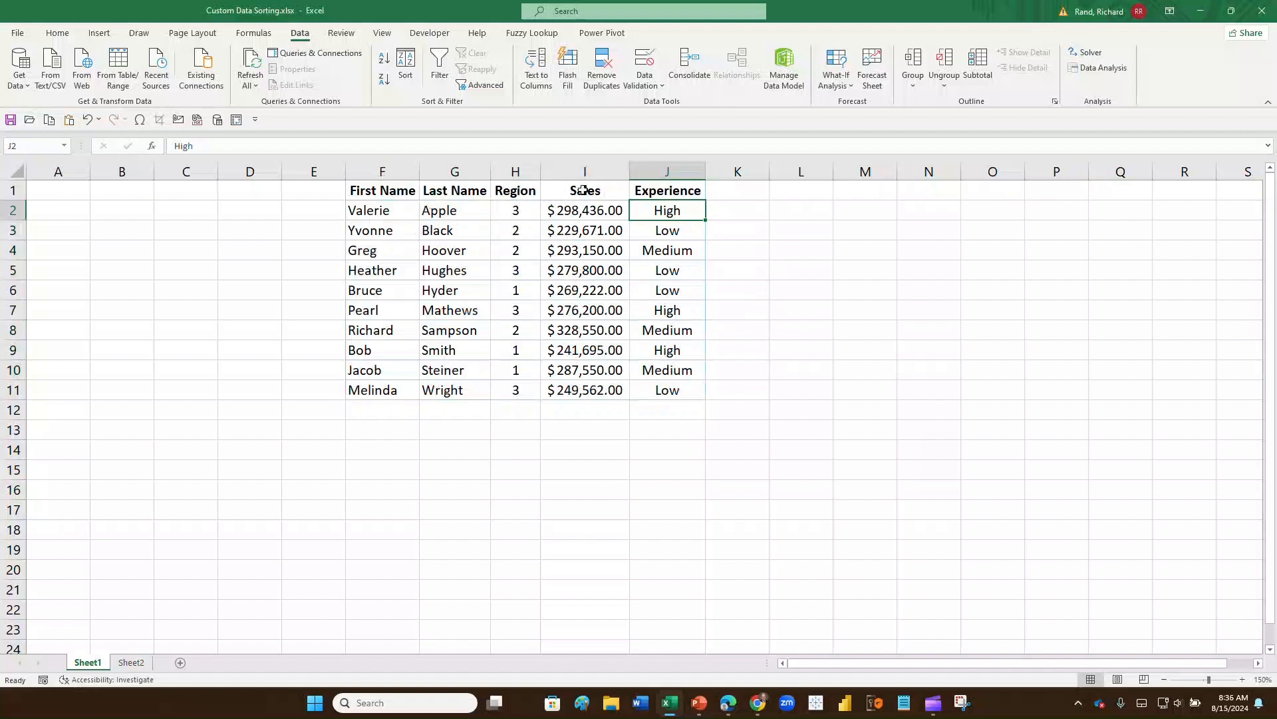
pyautogui.click(408, 65)
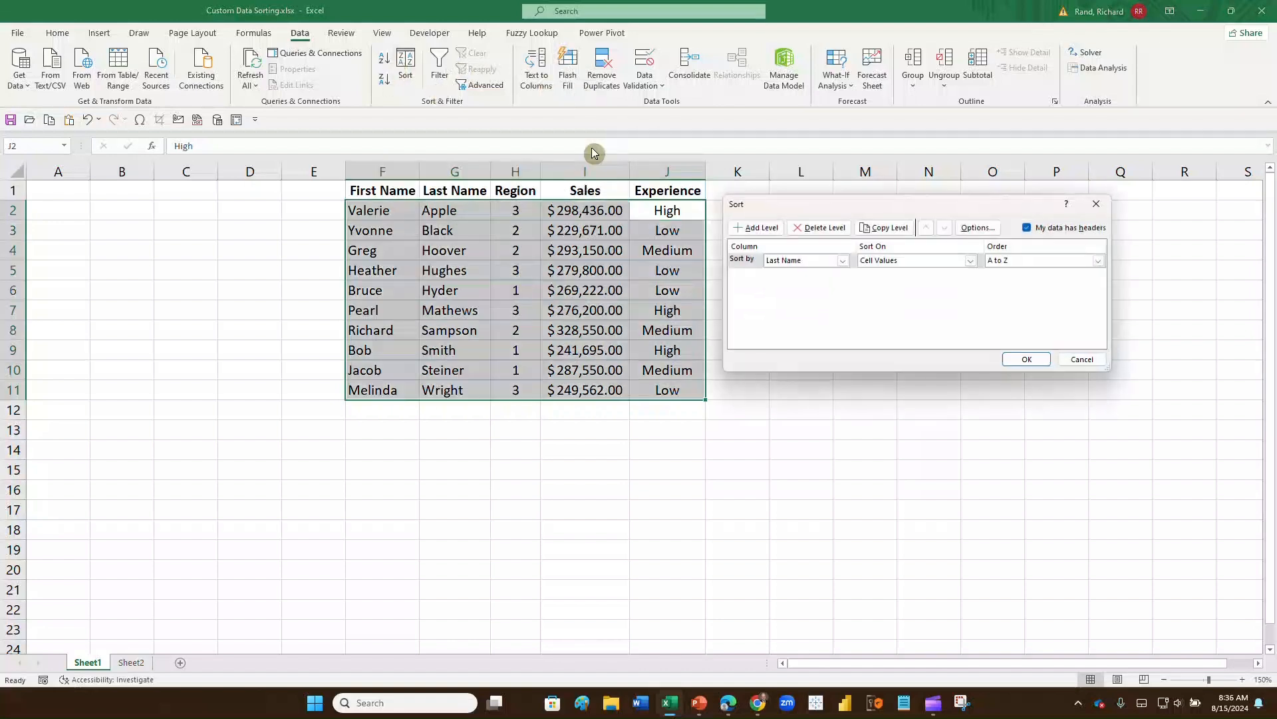
pyautogui.click(839, 260)
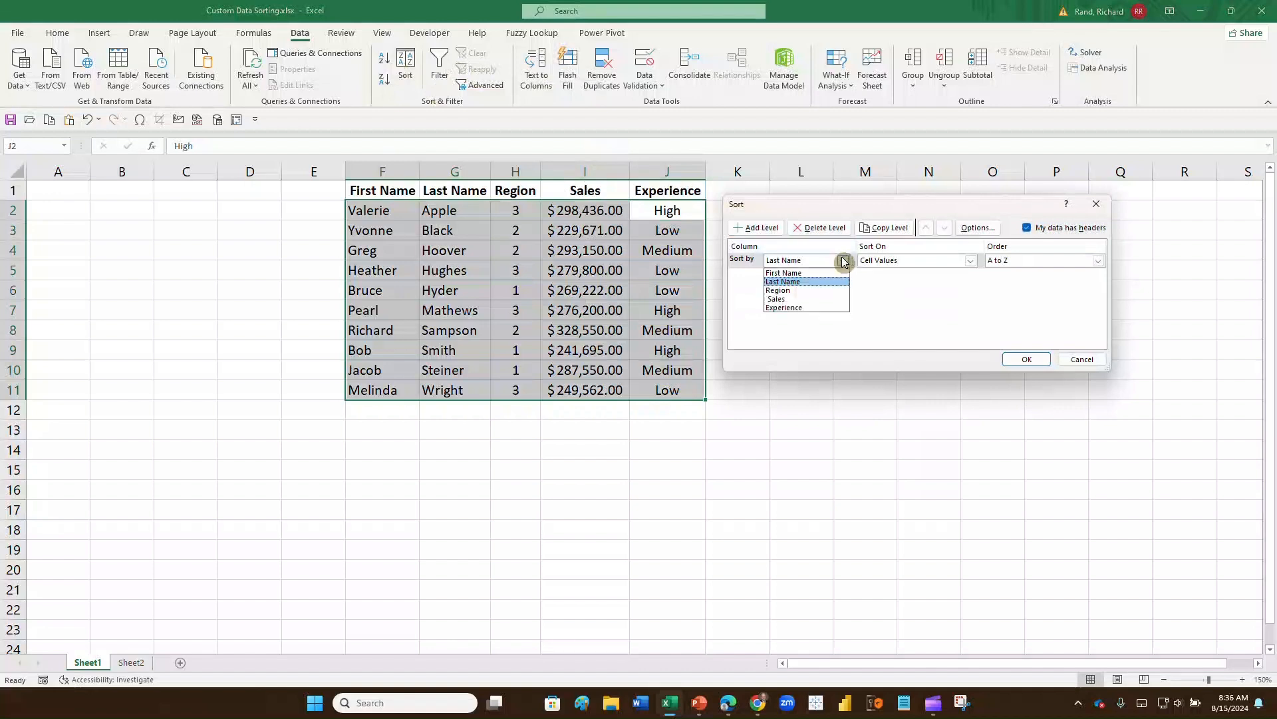
pyautogui.click(800, 306)
pyautogui.click(1011, 362)
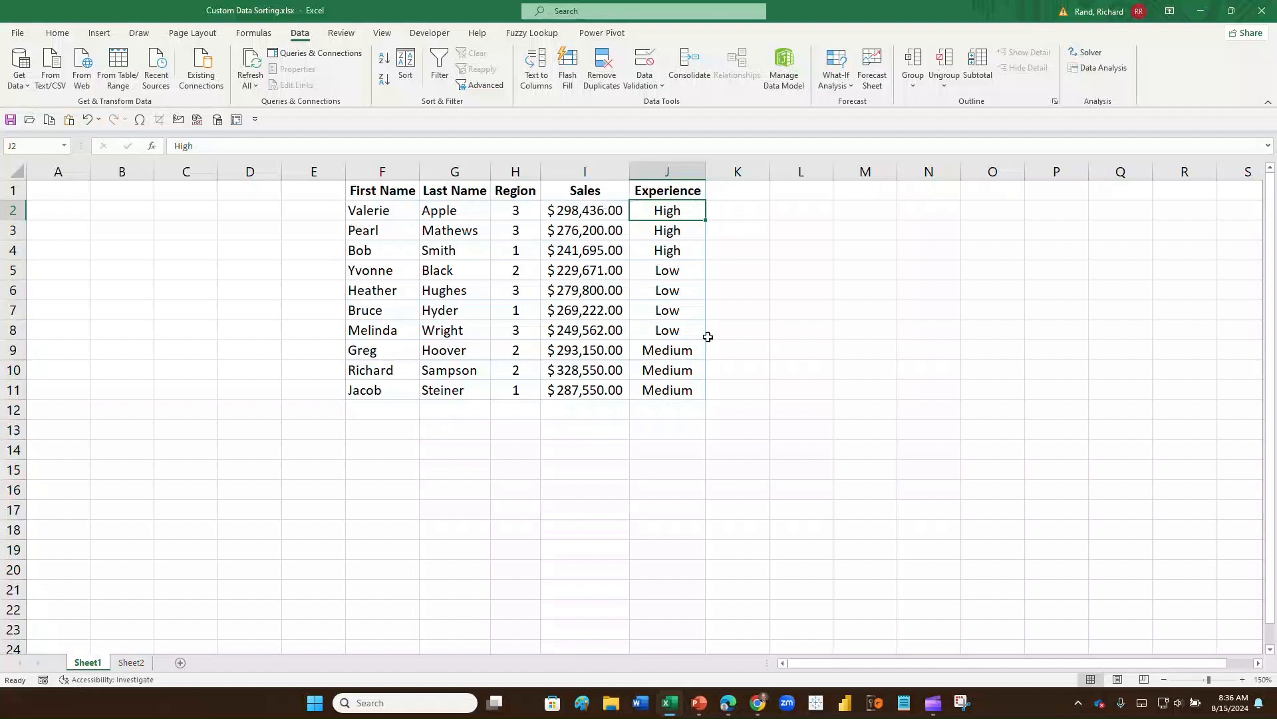
# Reverse the Experience sort to Z to A order.
pyautogui.click(407, 74)
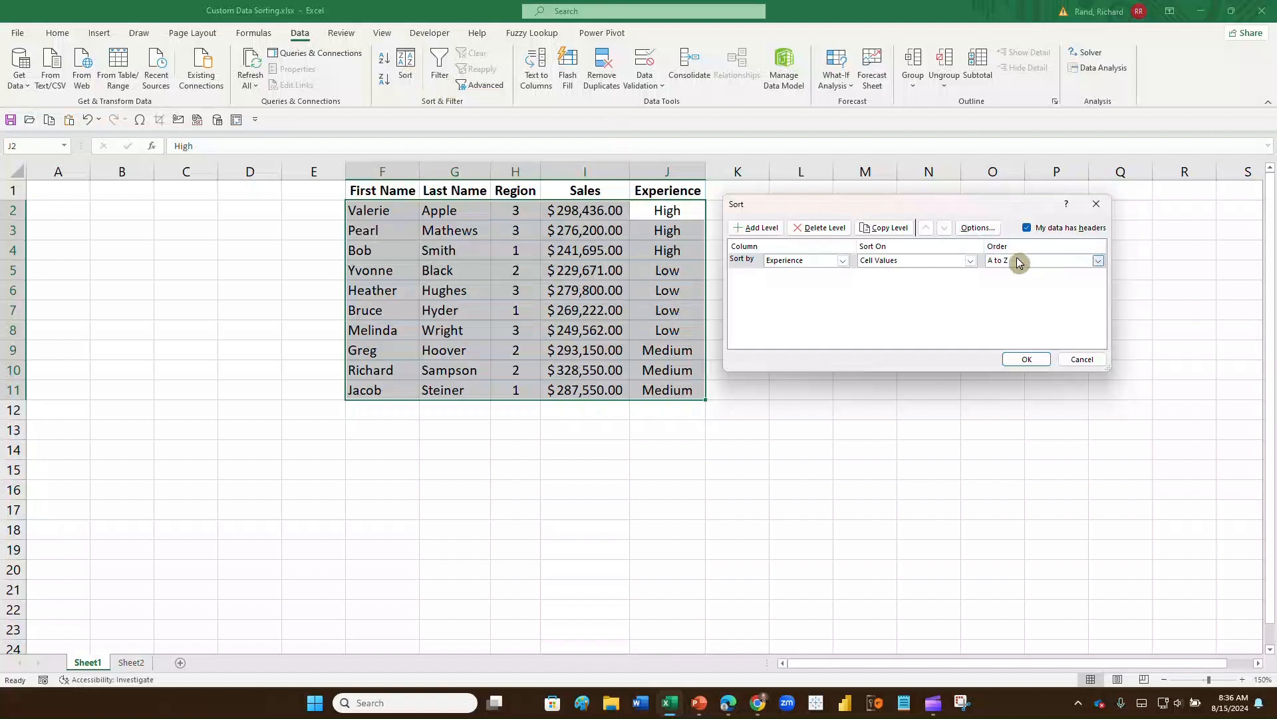
pyautogui.click(1096, 264)
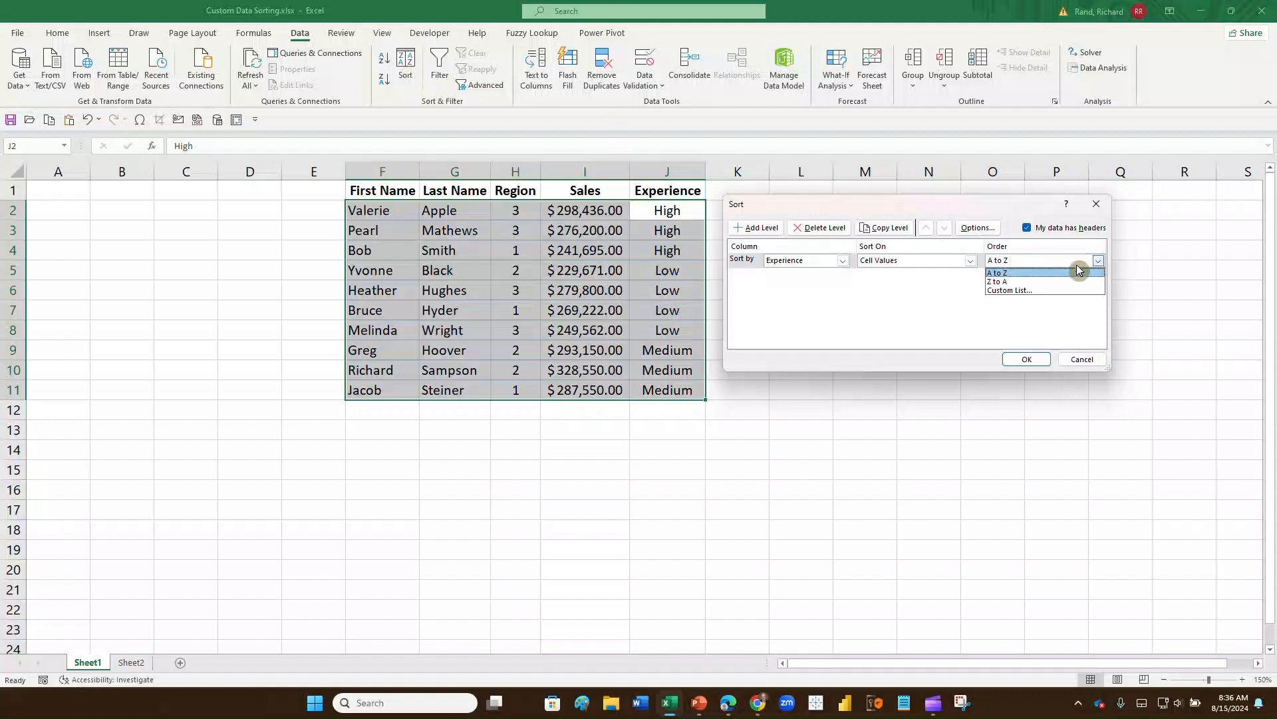
pyautogui.click(1035, 285)
pyautogui.click(1027, 359)
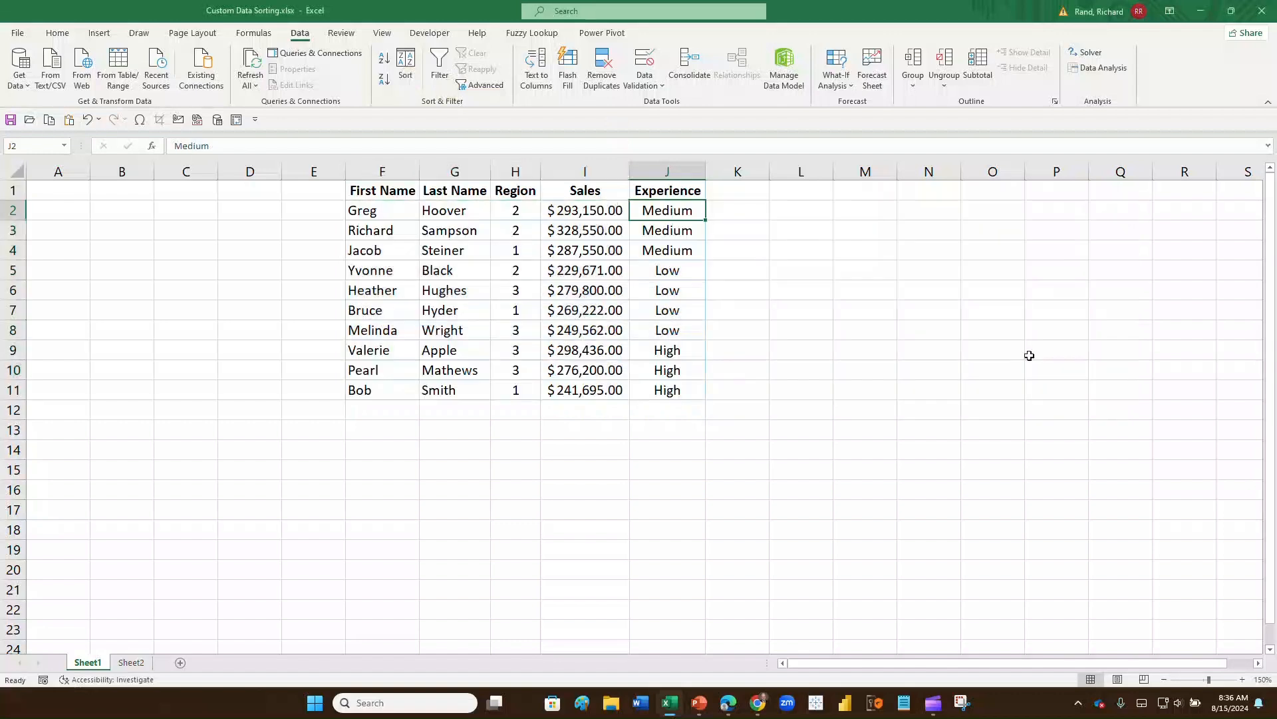
# Enter low, medium, high as a custom list for the Experience sort order.
pyautogui.click(407, 75)
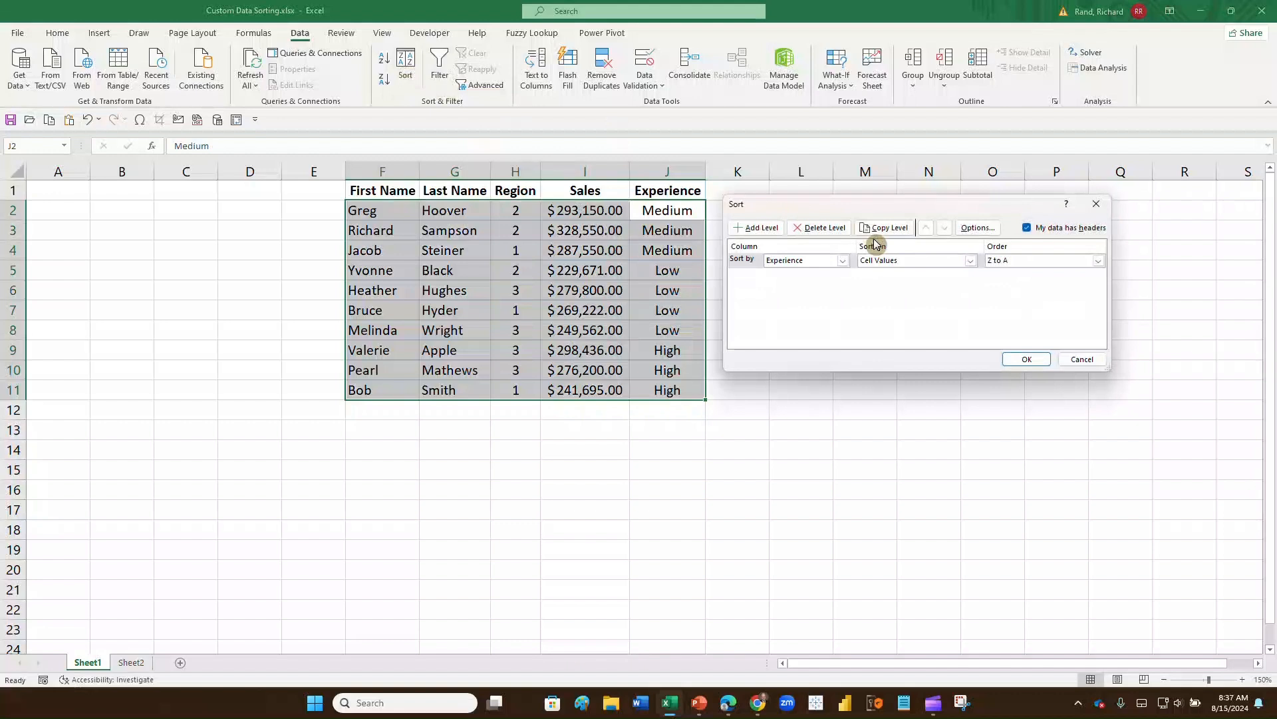
pyautogui.click(1033, 266)
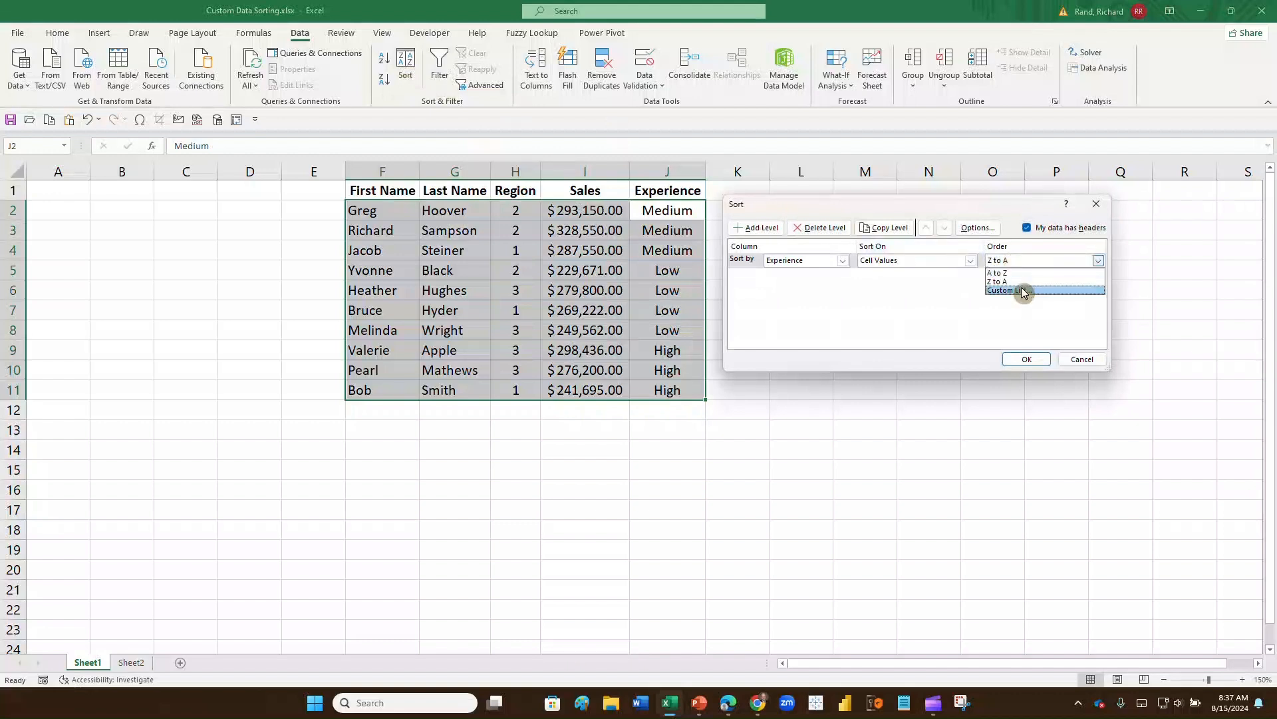
pyautogui.click(1022, 290)
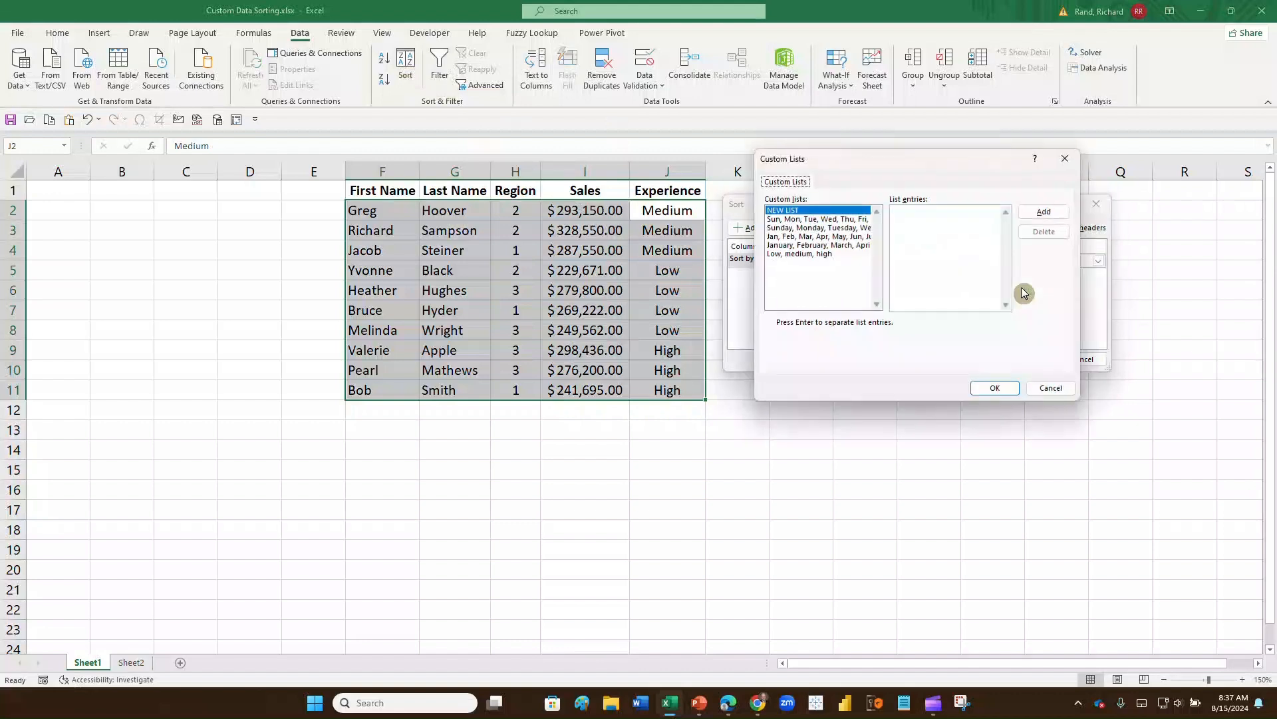
pyautogui.click(903, 218)
pyautogui.write('low,medium,high')
pyautogui.click(1041, 212)
pyautogui.click(993, 389)
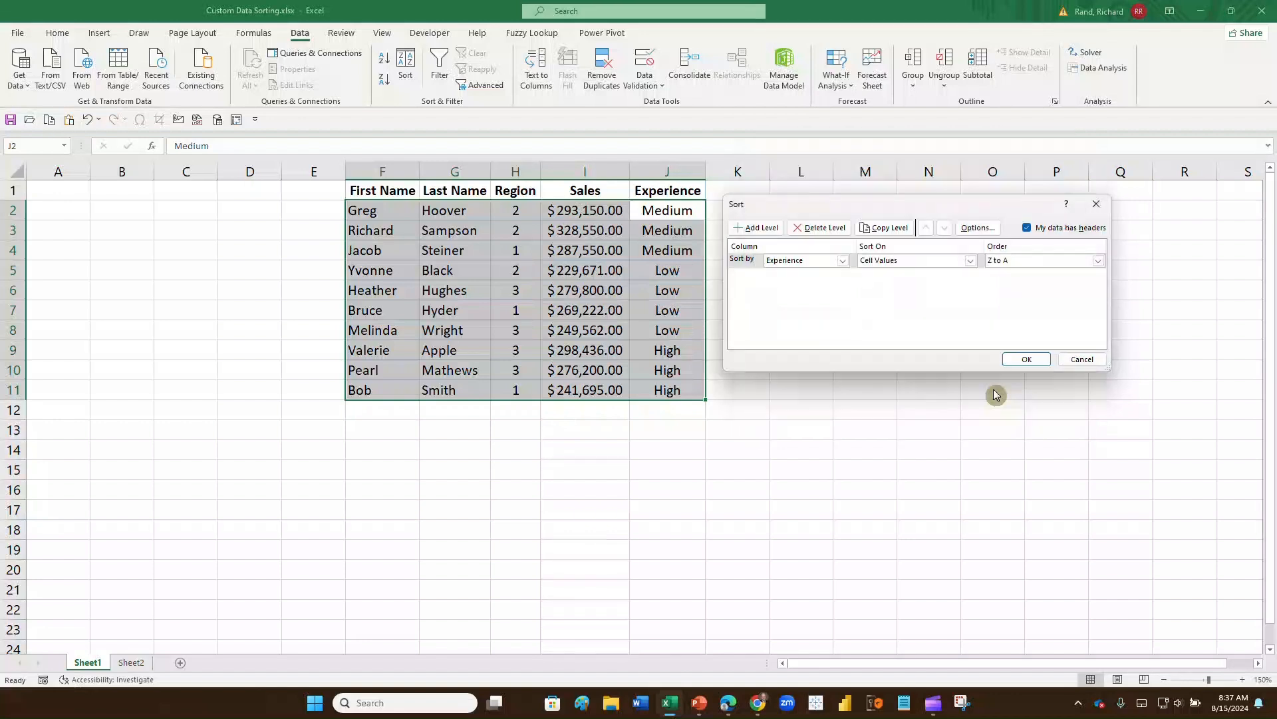
# Sort the employee table by Experience using the custom list Low, medium, high.
pyautogui.click(1072, 266)
pyautogui.click(1026, 287)
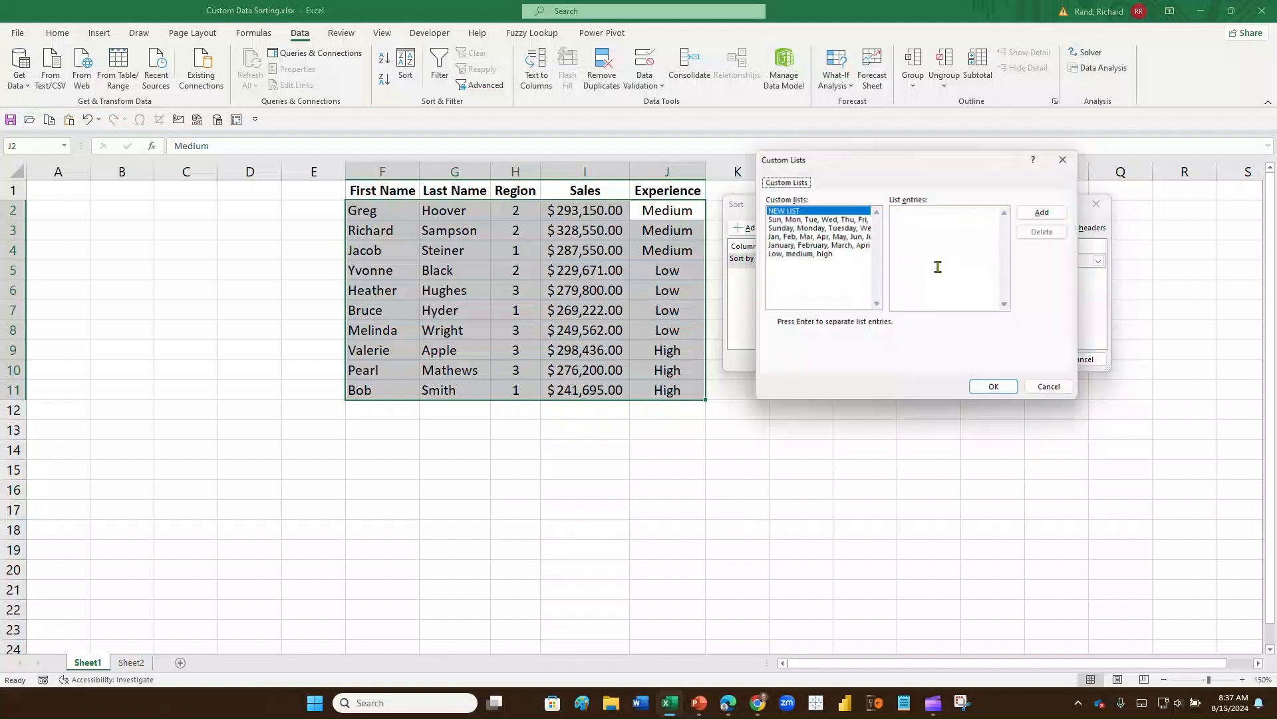
pyautogui.click(802, 254)
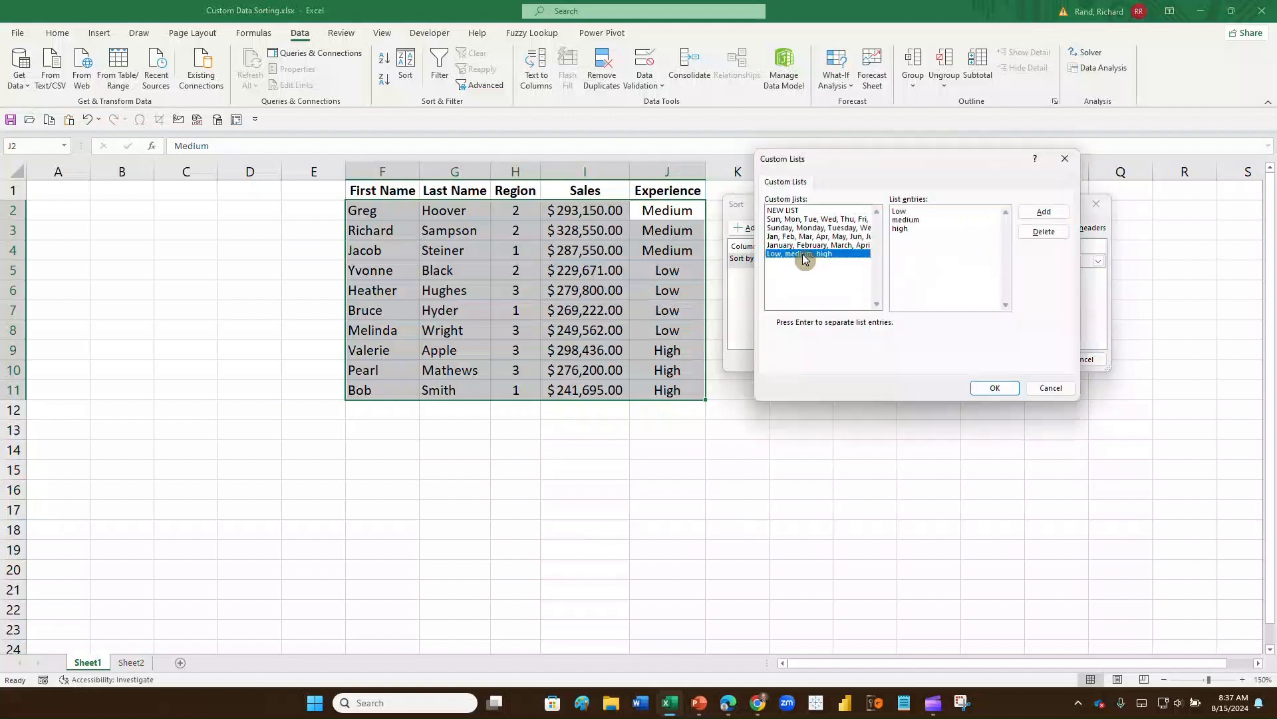
pyautogui.click(984, 391)
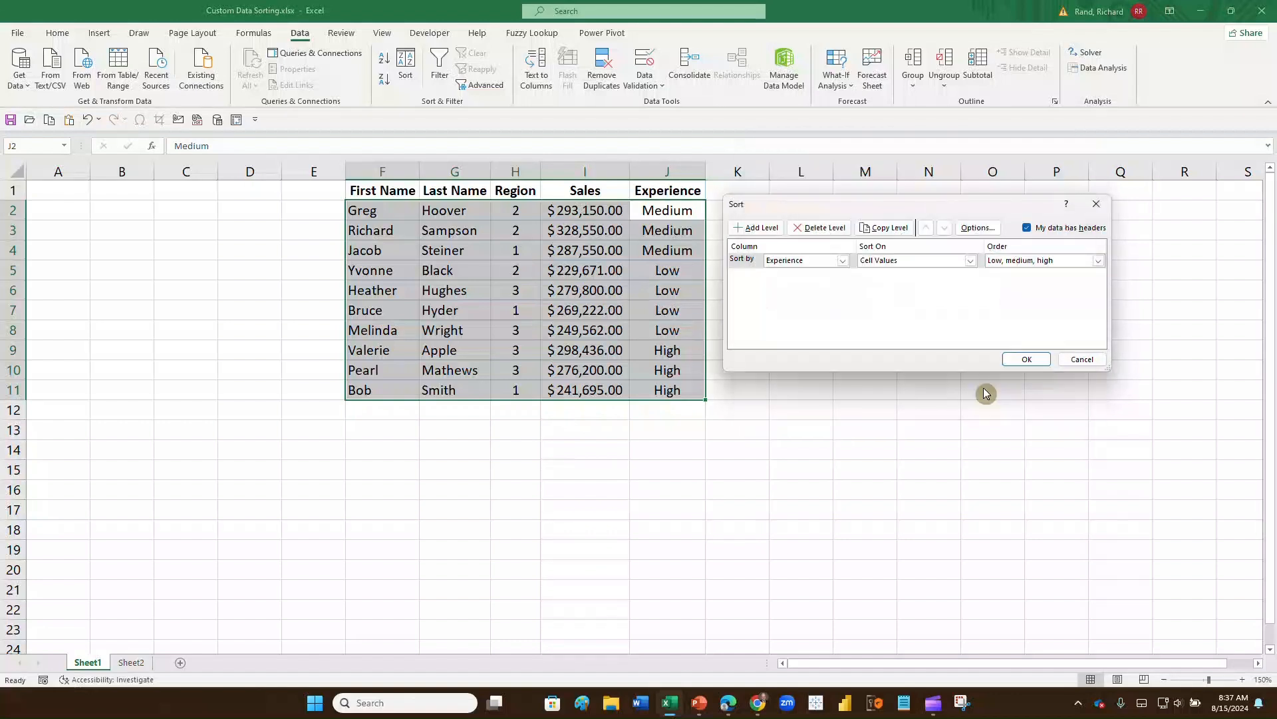
pyautogui.click(1023, 359)
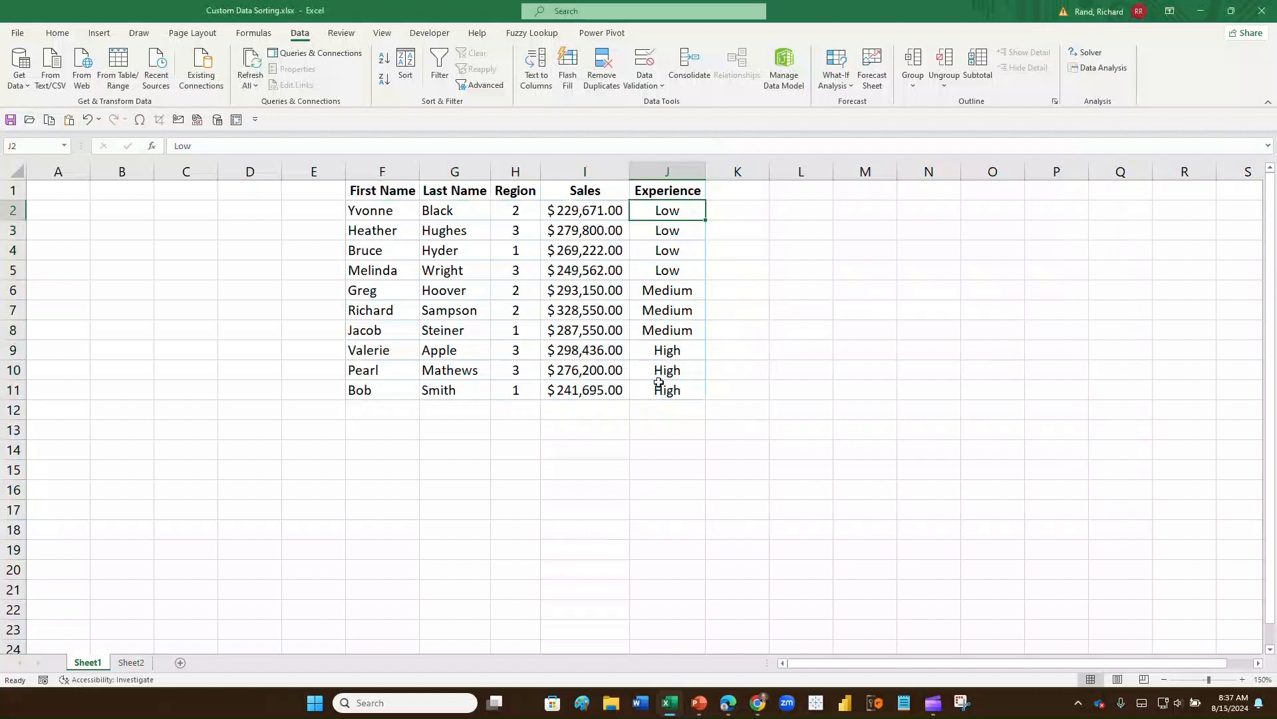
# Reopen the Sort settings for Experience, review the available orders and choose Custom List.
pyautogui.click(405, 67)
pyautogui.click(1075, 261)
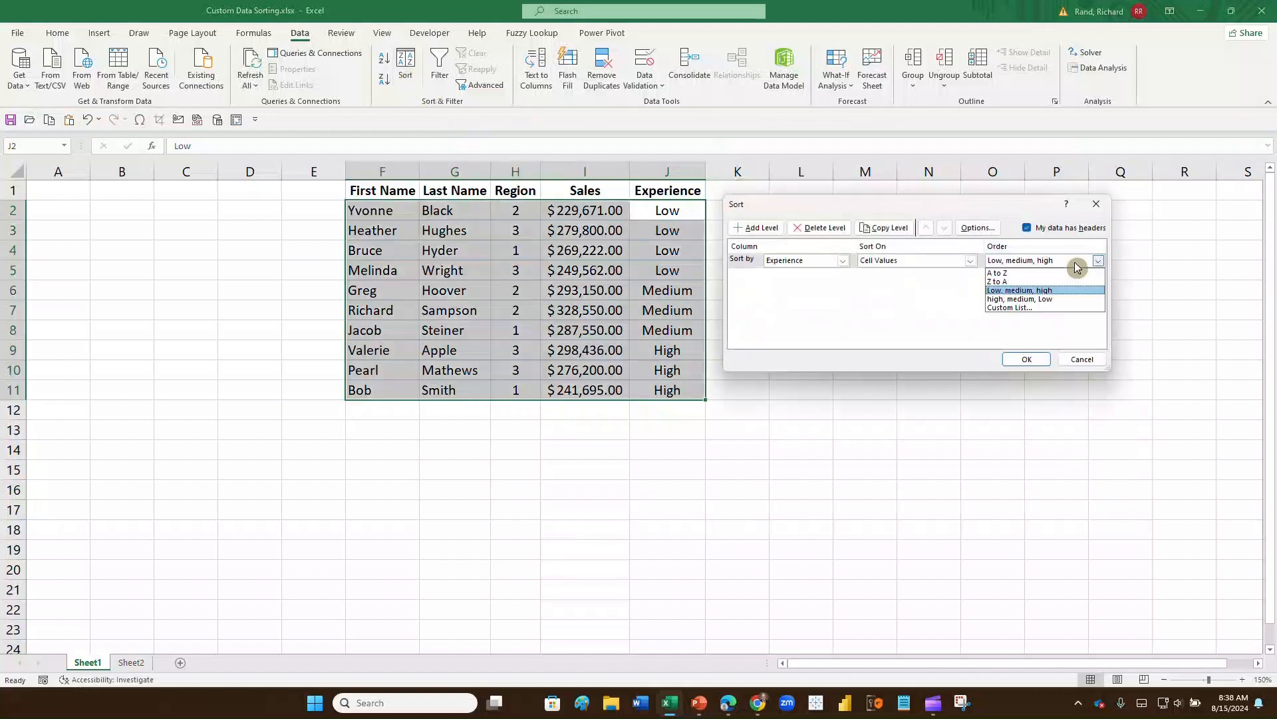
pyautogui.click(1051, 307)
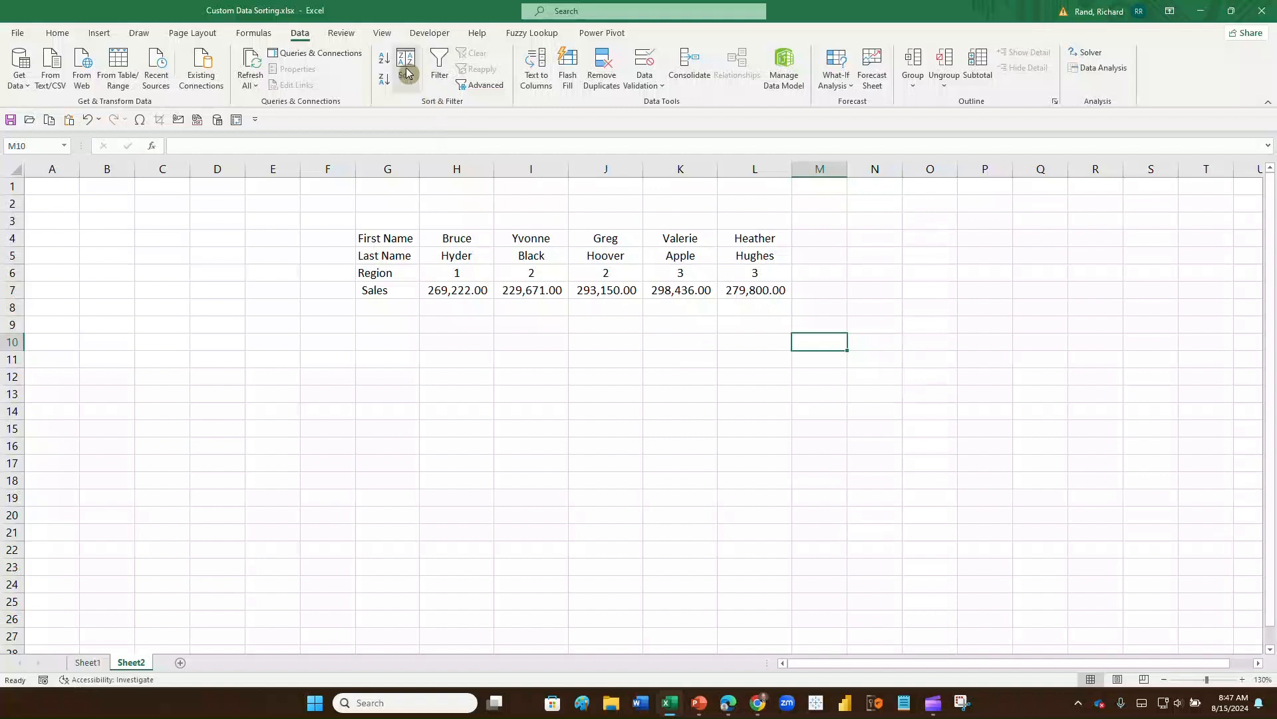
# Open the Sort settings for the horizontal table starting at G4 and review the columns offered as sort keys.
pyautogui.click(399, 240)
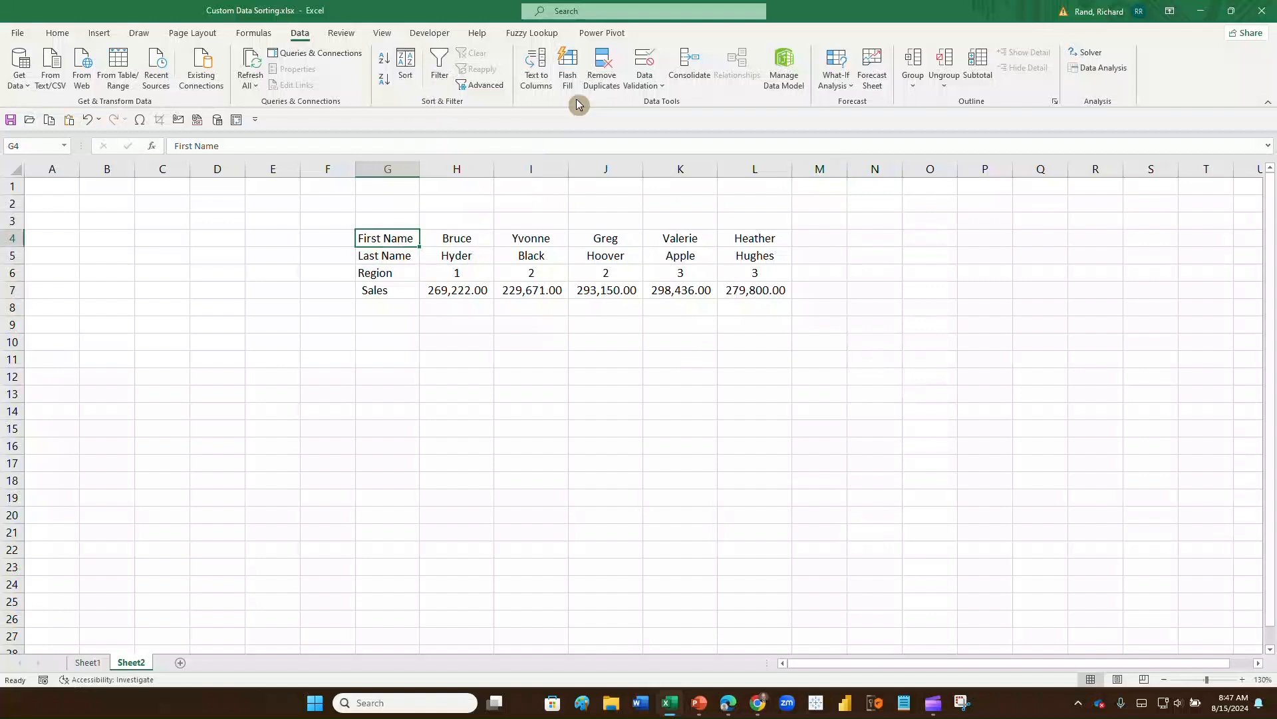
pyautogui.click(404, 61)
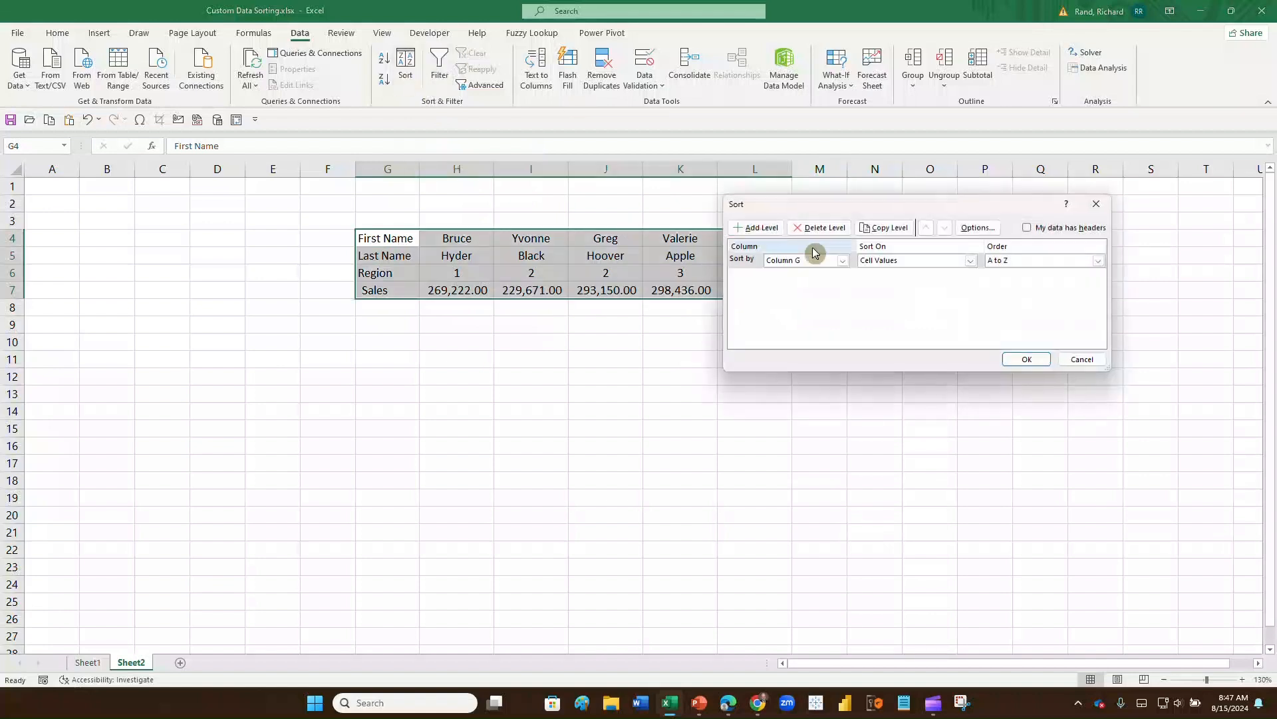
pyautogui.moveTo(848, 214); pyautogui.dragTo(945, 213)
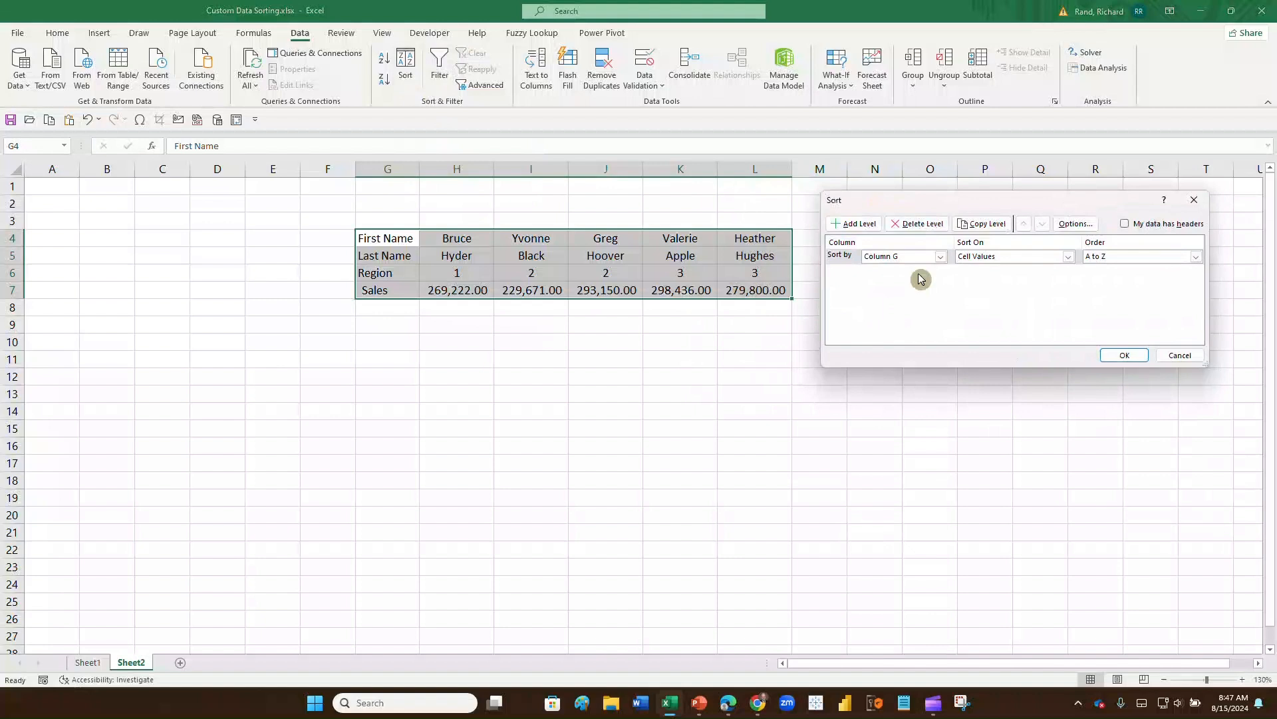
pyautogui.press('super+plus')
pyautogui.click(940, 258)
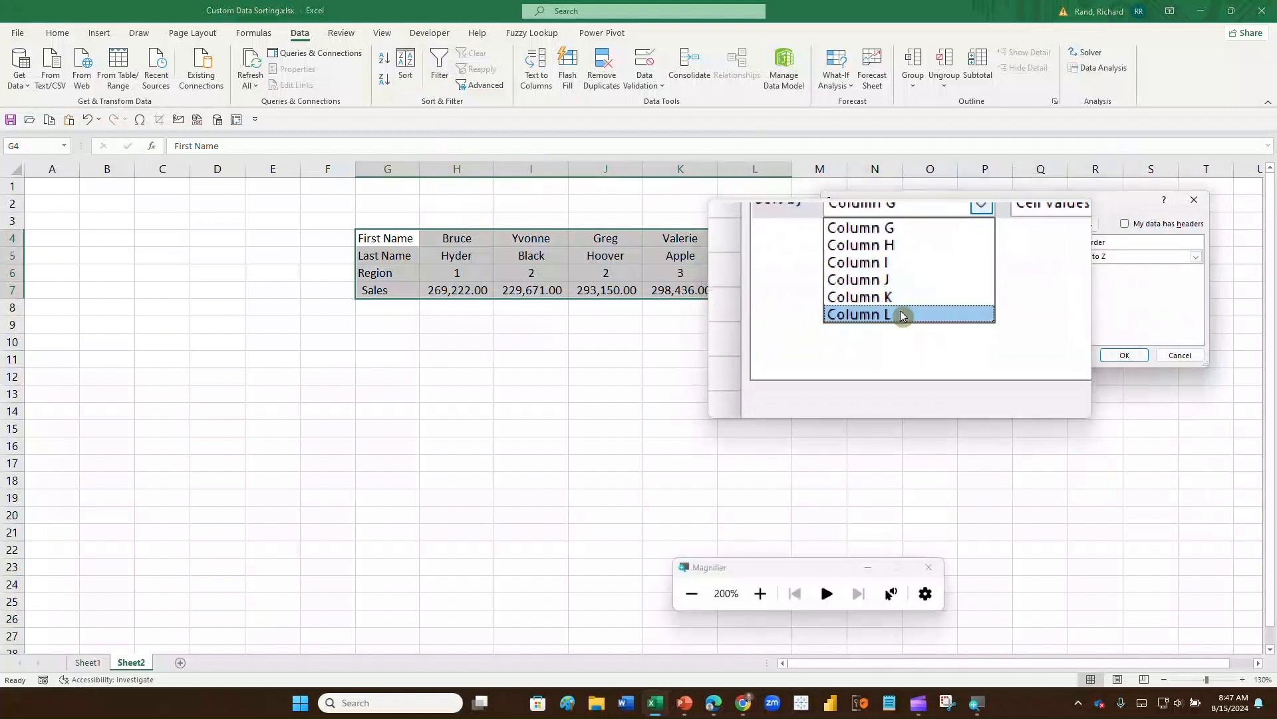
pyautogui.press('super+Escape')
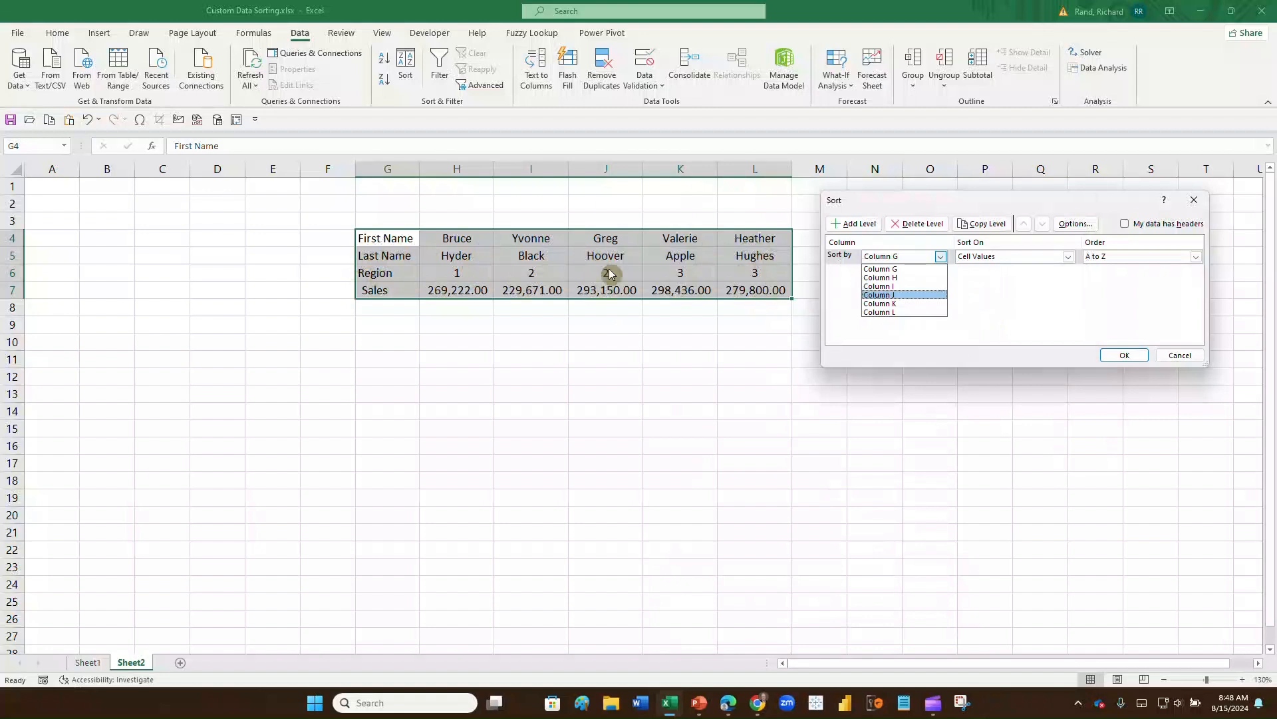
pyautogui.click(1025, 305)
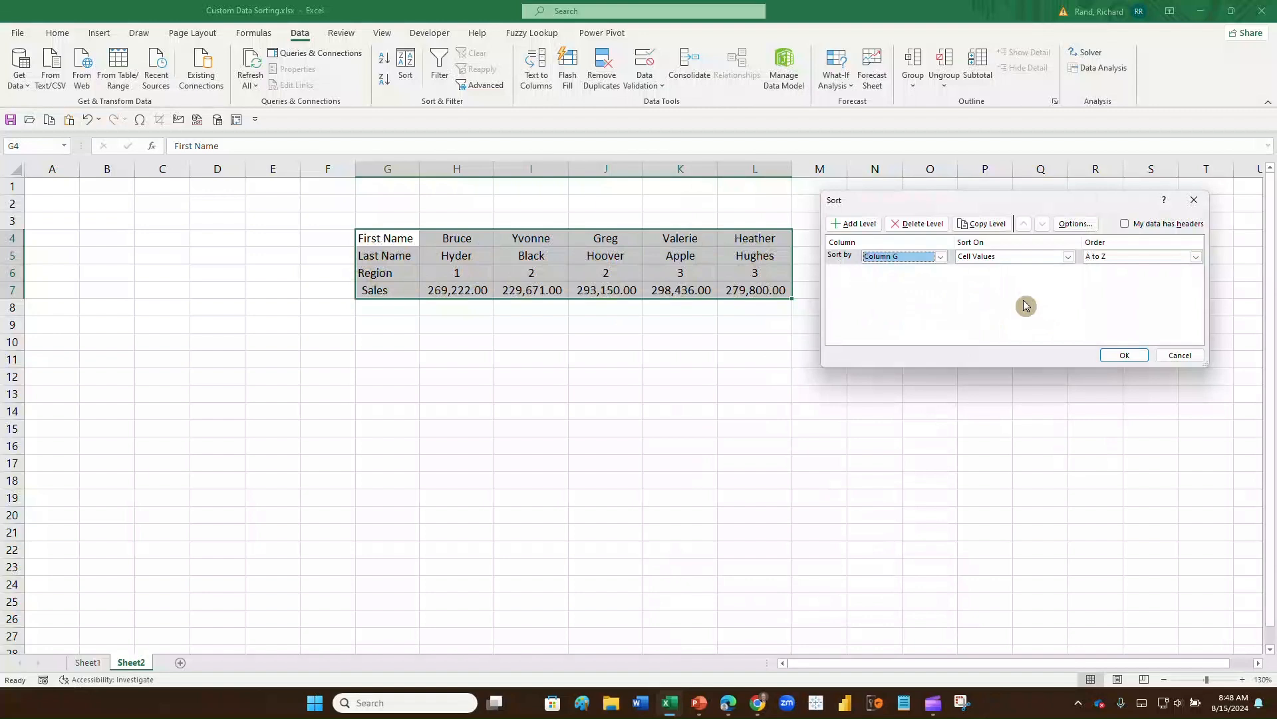
# Switch the sort orientation to Sort left to right and sort the whole table, including its label column, by Row 7.
pyautogui.press('super+plus')
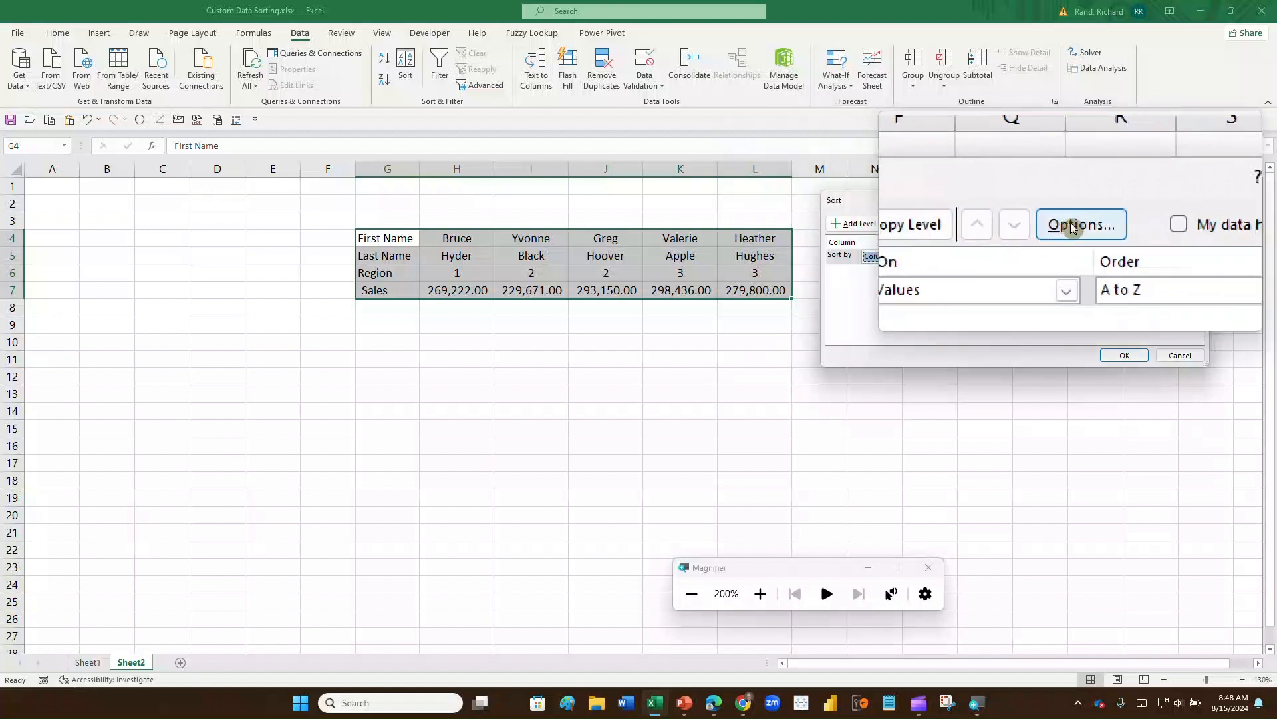
pyautogui.click(1071, 222)
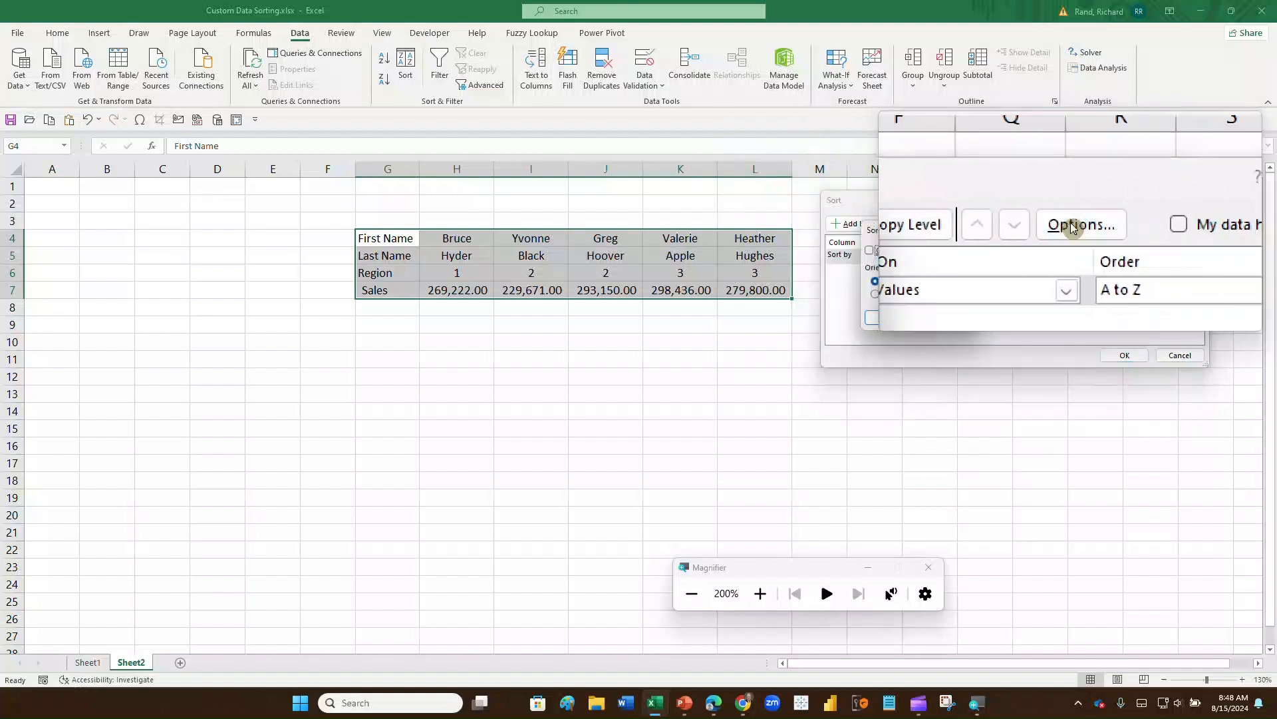
pyautogui.click(876, 297)
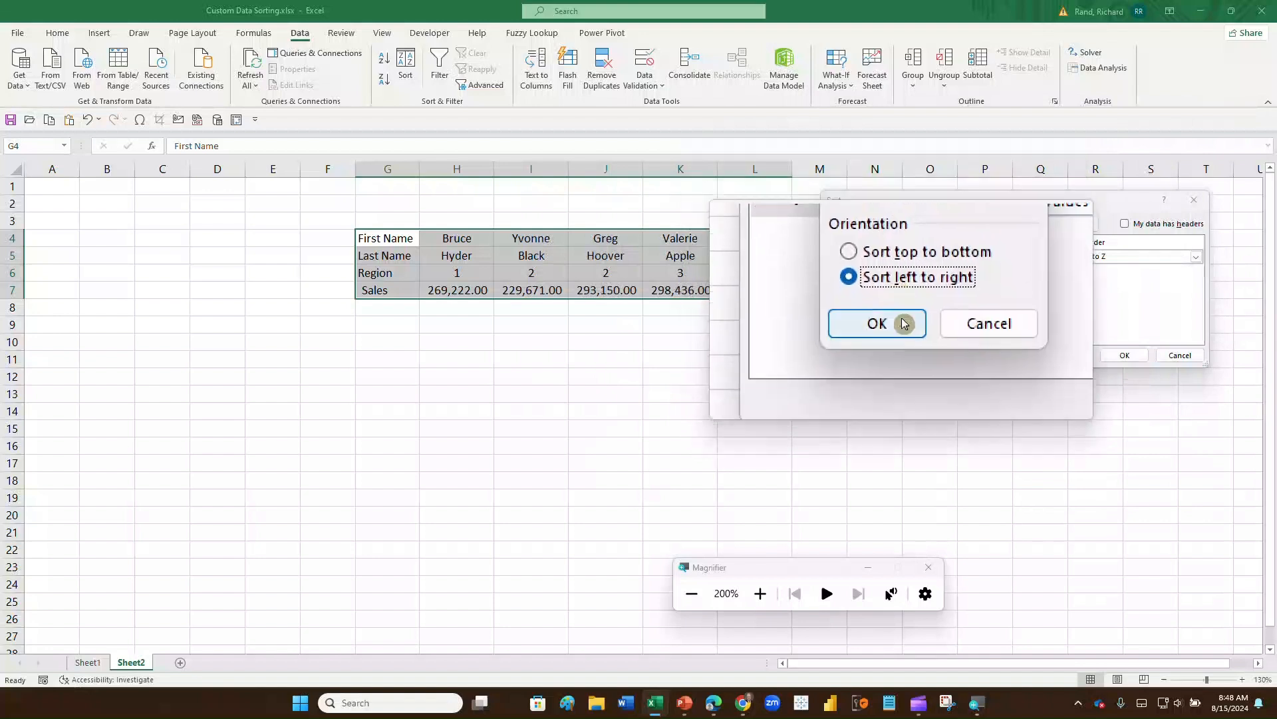
pyautogui.click(901, 318)
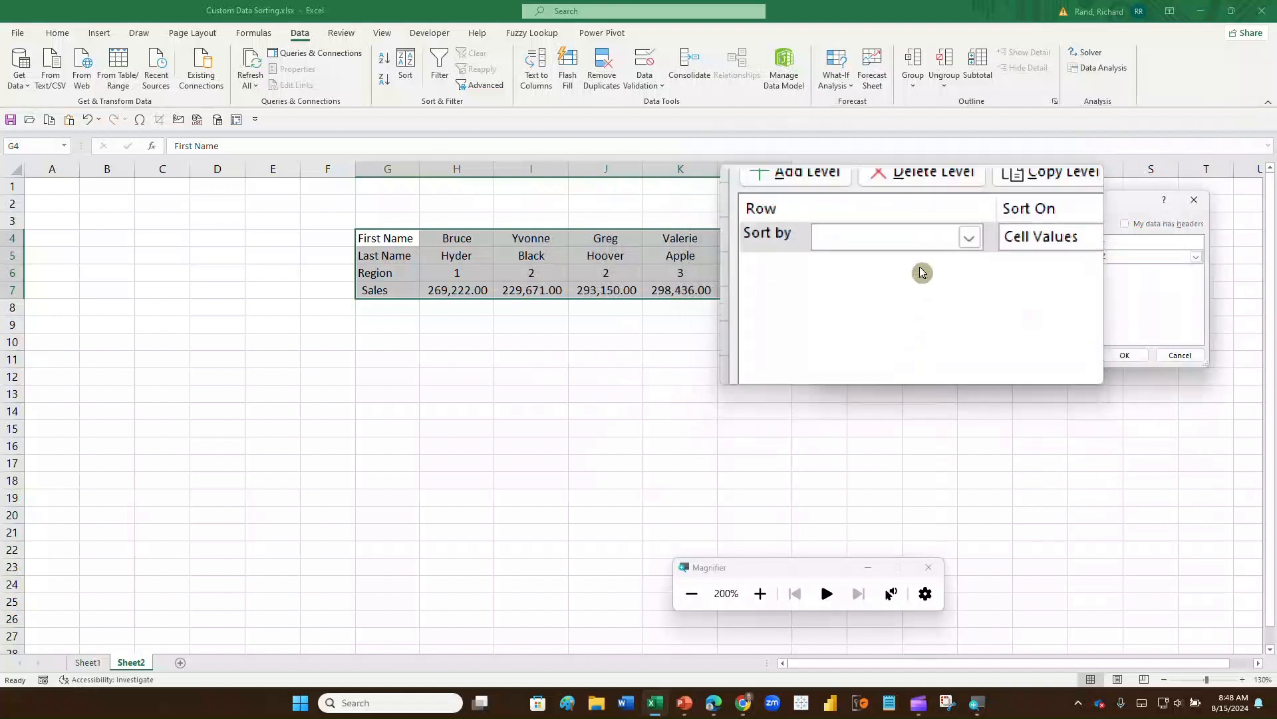
pyautogui.click(939, 258)
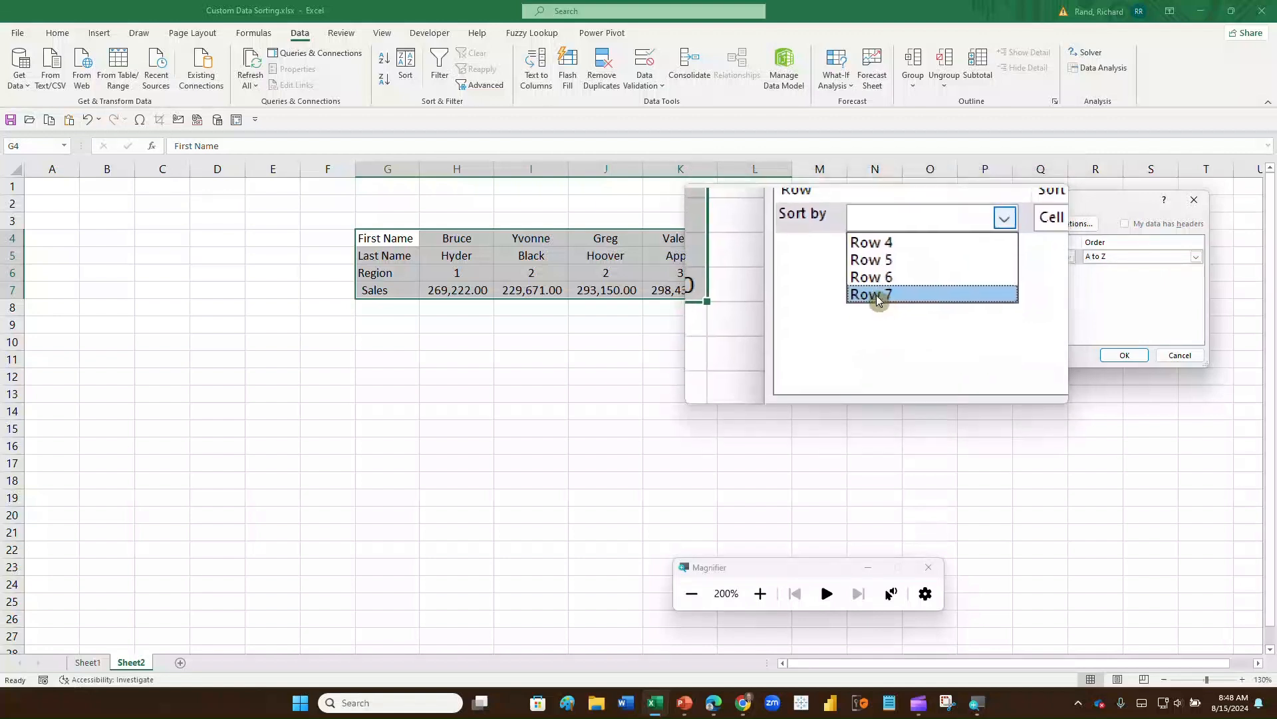
pyautogui.click(877, 294)
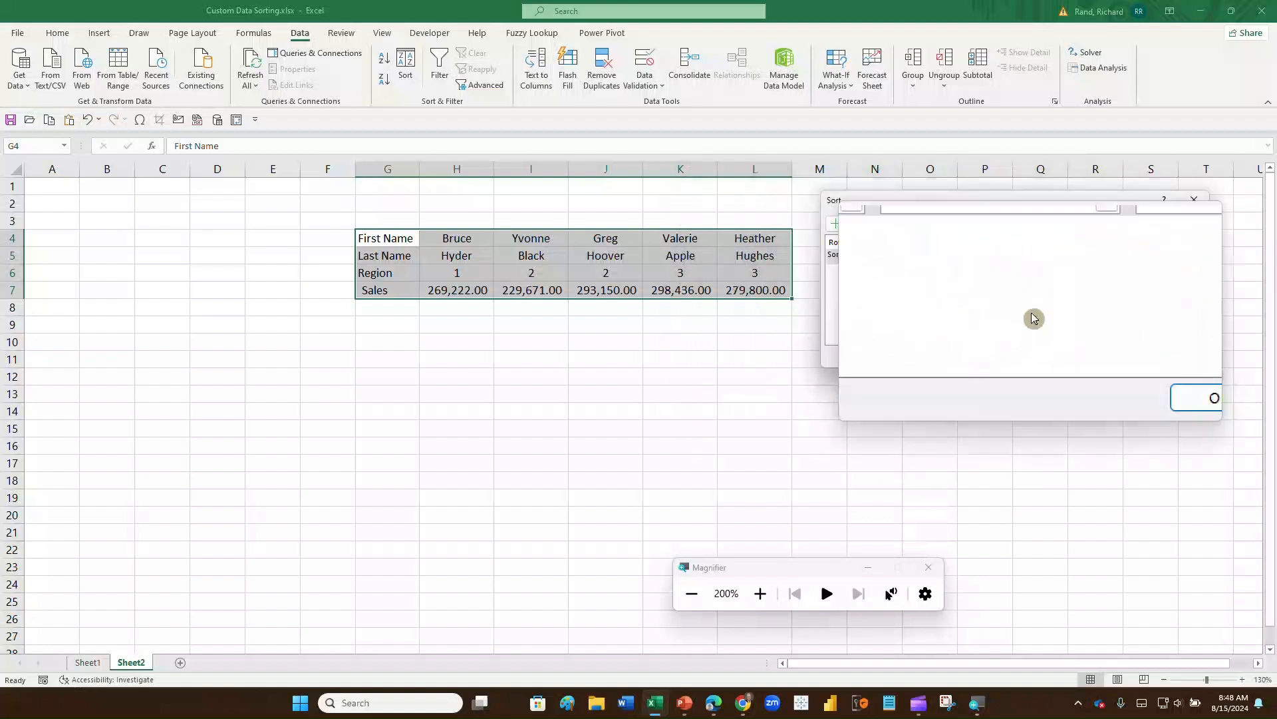
pyautogui.click(1119, 357)
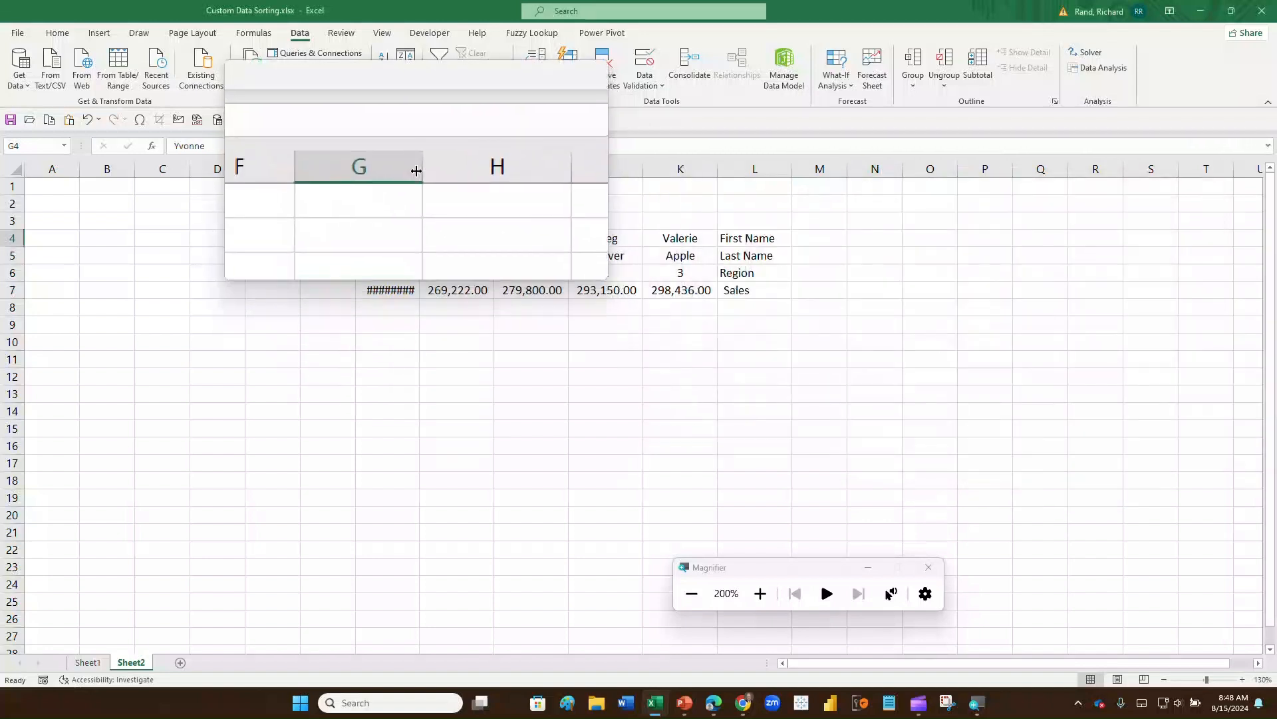
# Fit column G to its contents, and undo both the width change and the left-to-right sort.
pyautogui.doubleClick(417, 168)
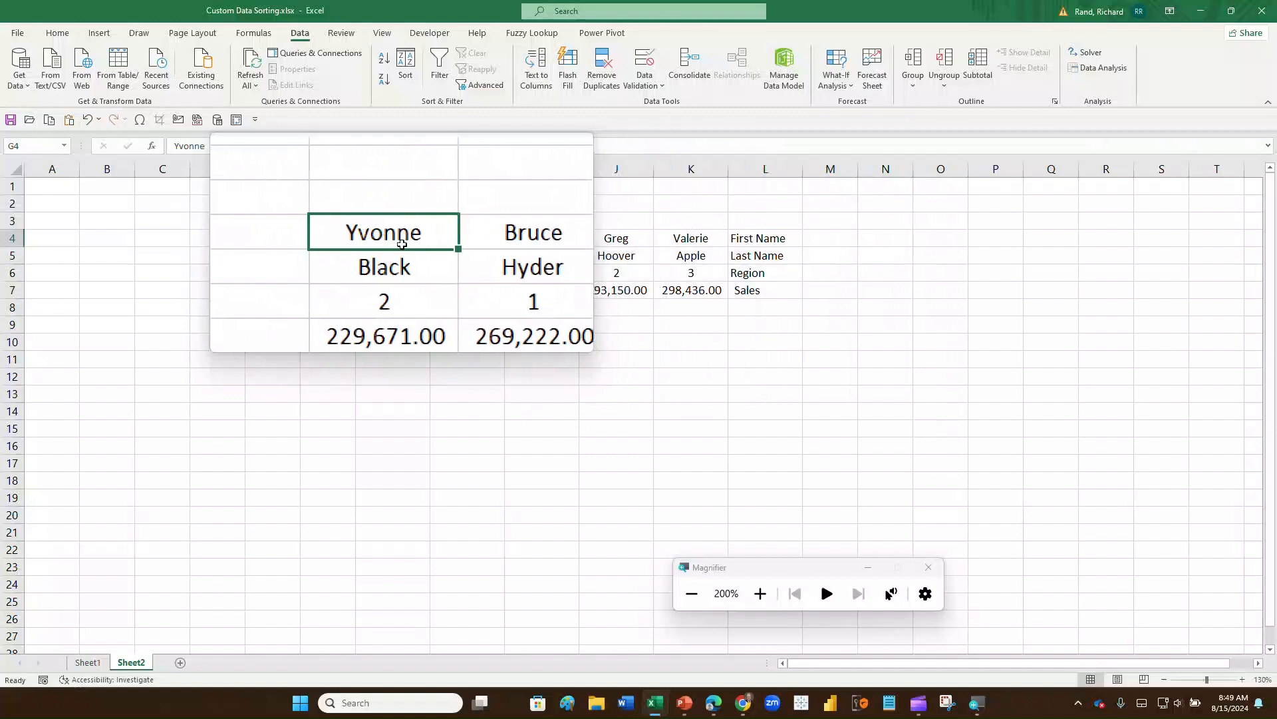
pyautogui.click(87, 122)
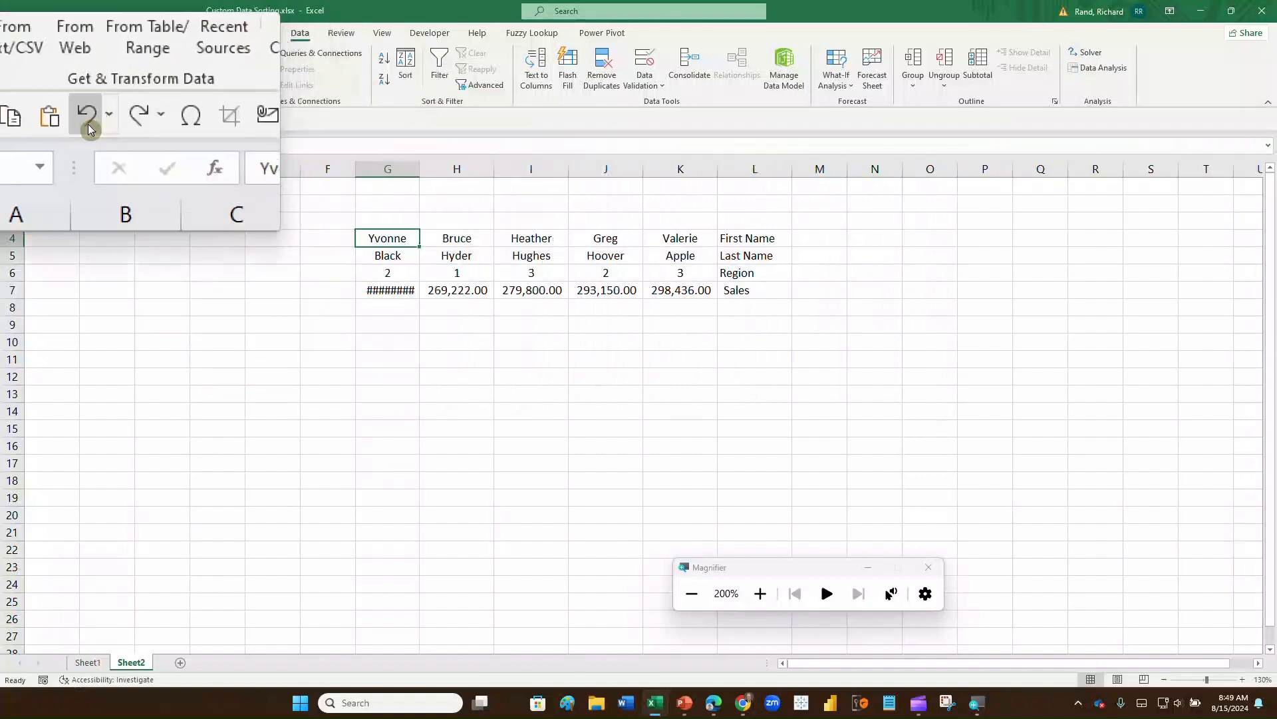
pyautogui.click(87, 122)
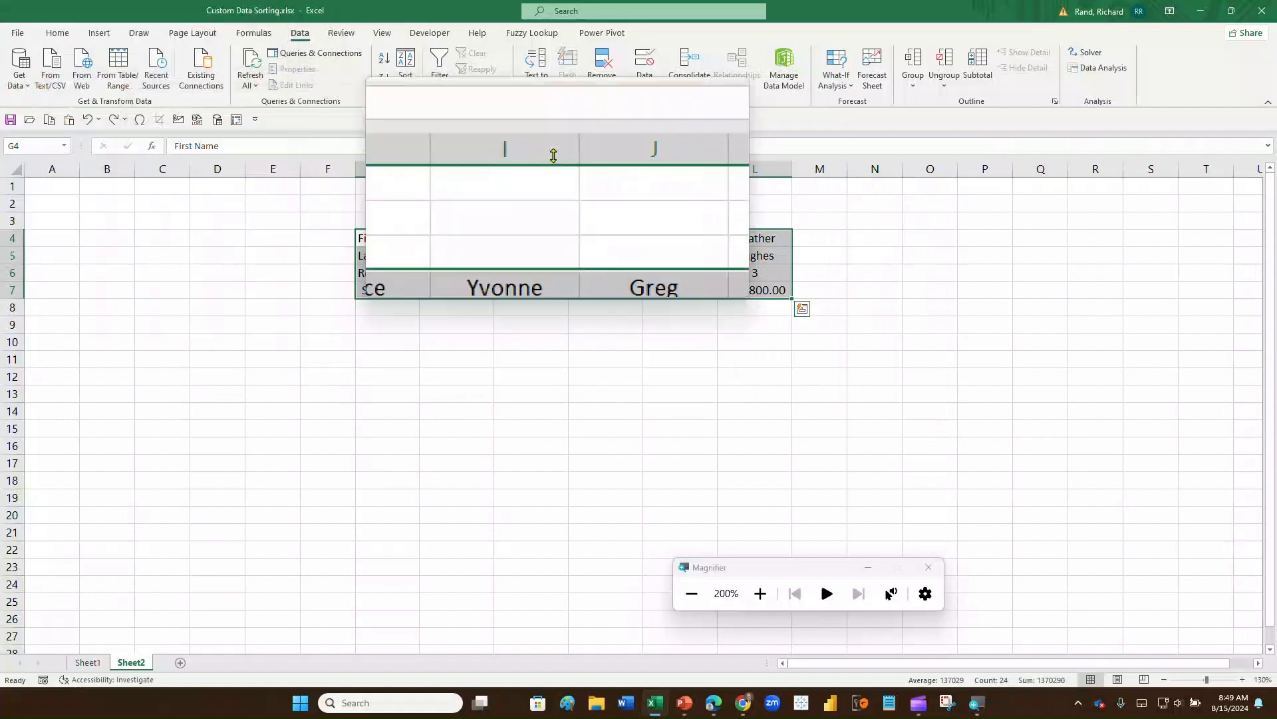
pyautogui.click(405, 67)
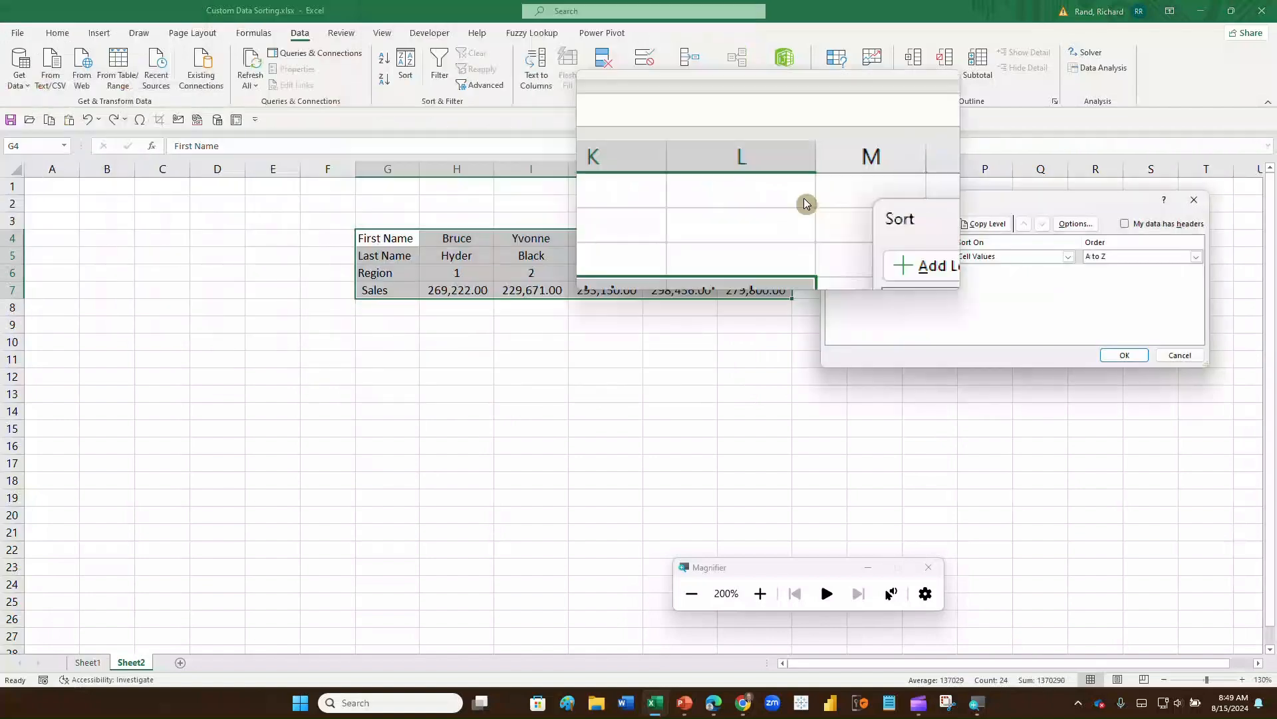
pyautogui.click(1083, 230)
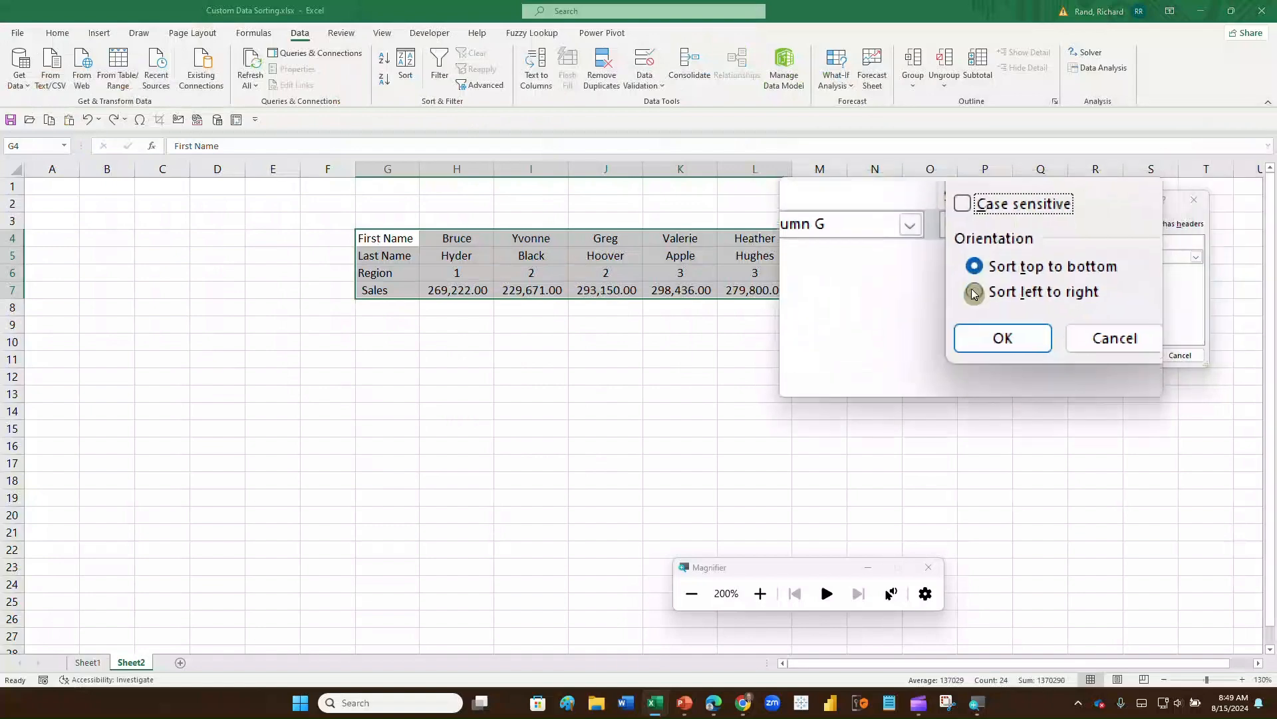
pyautogui.click(974, 294)
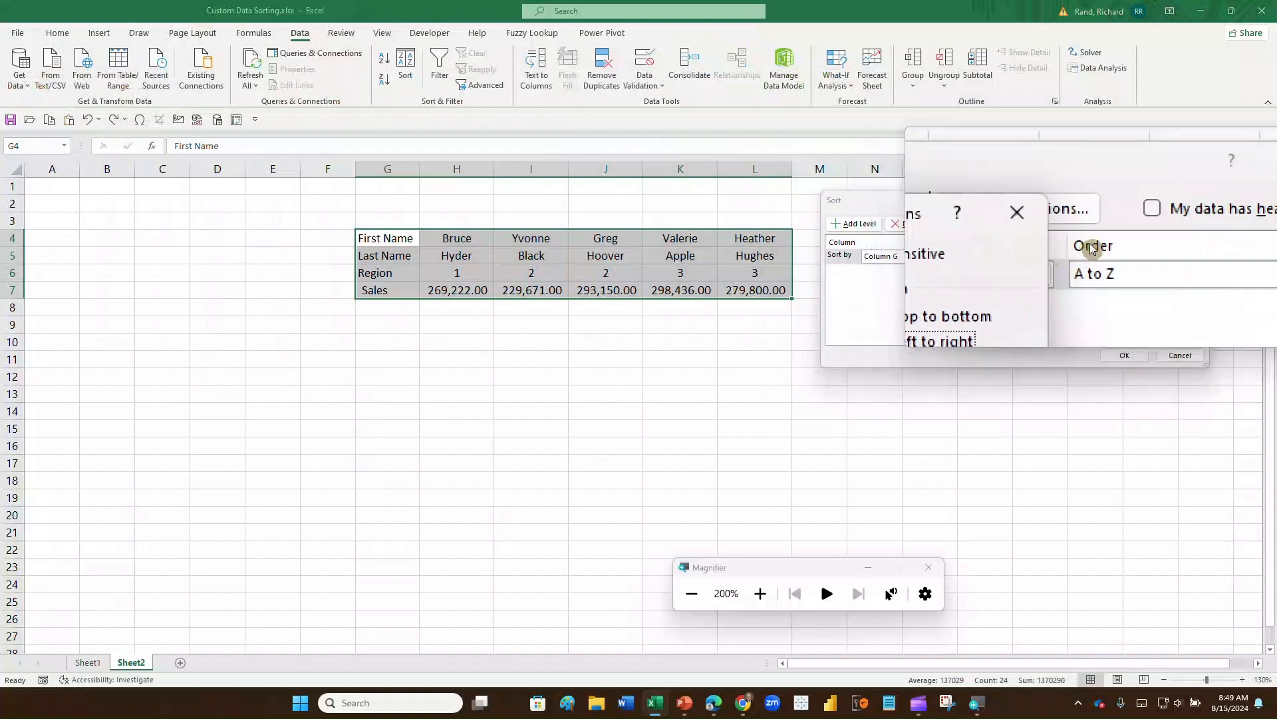
pyautogui.click(972, 315)
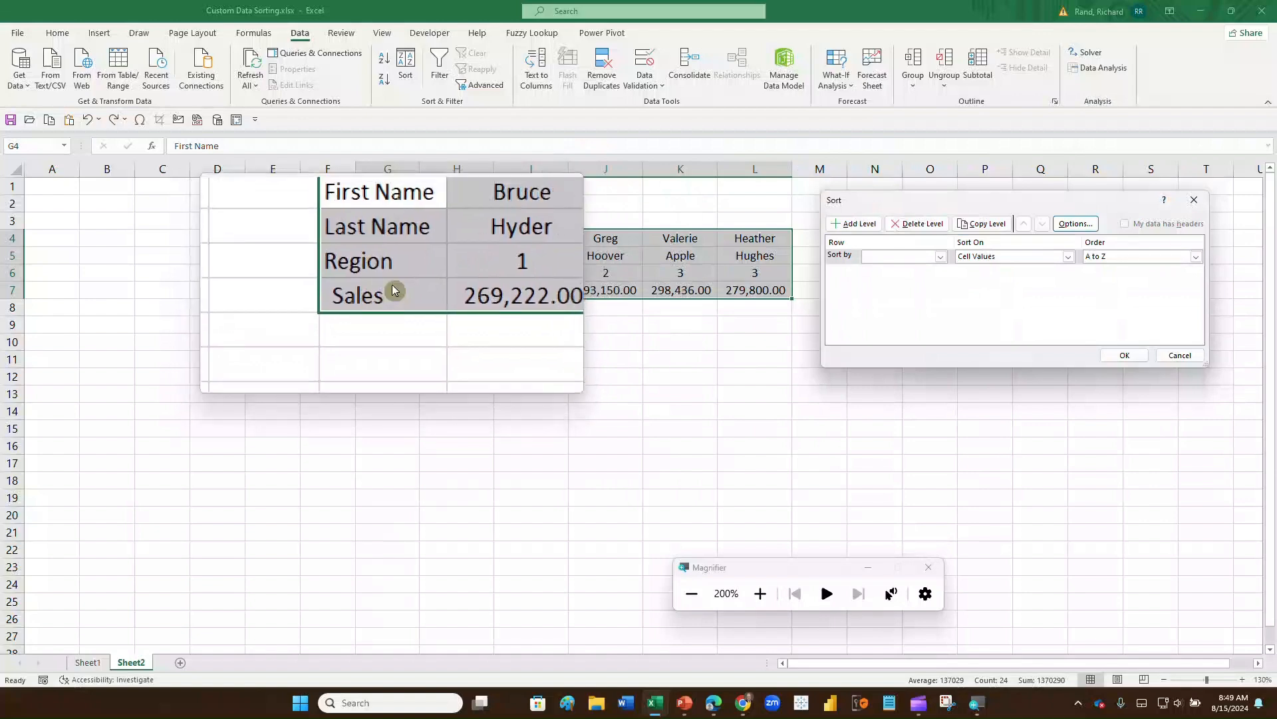
pyautogui.click(1174, 359)
# Sort only the data in H4:L7, without the label column, left to right by Row 7 from Smallest to Largest.
pyautogui.click(563, 364)
pyautogui.moveTo(473, 239); pyautogui.dragTo(722, 291)
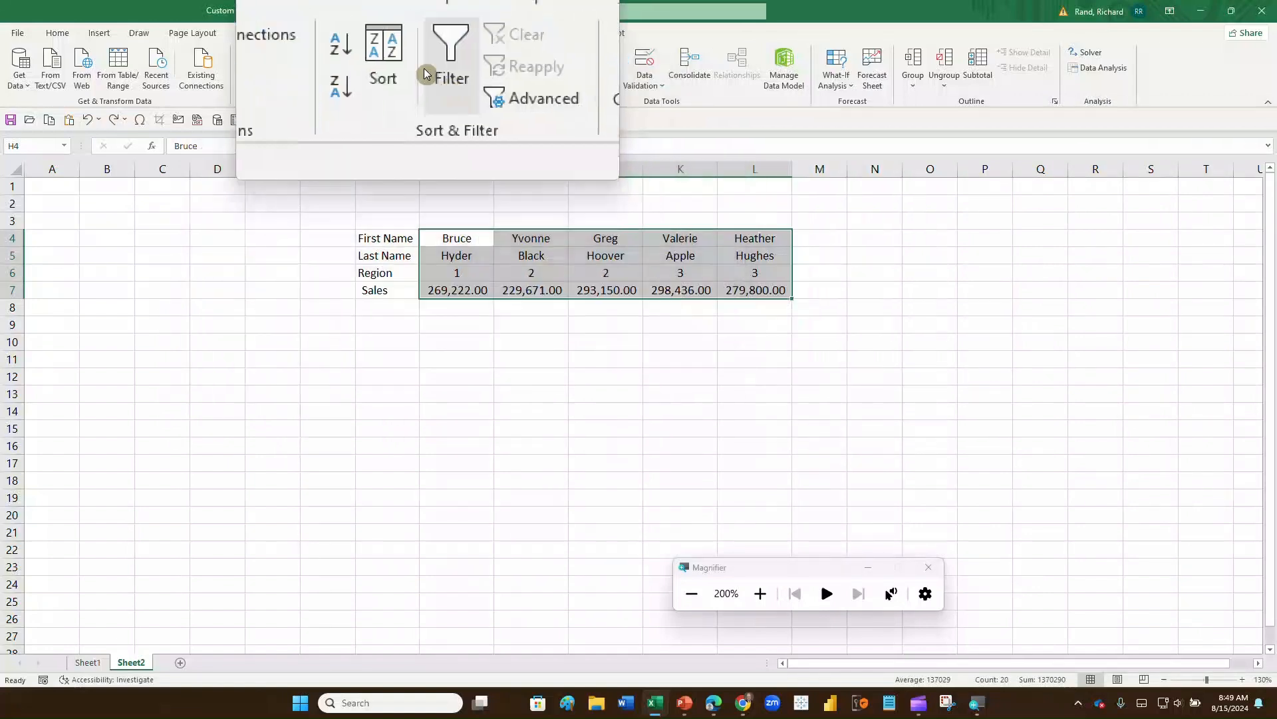
pyautogui.click(407, 65)
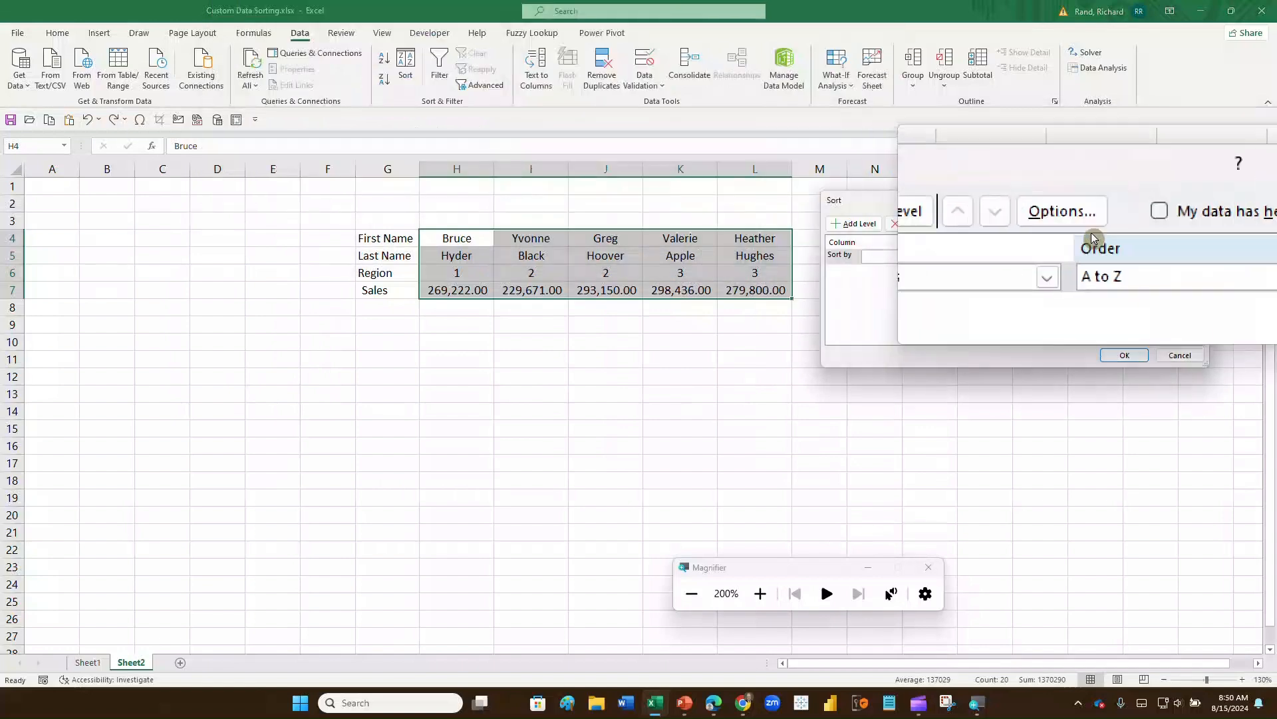
pyautogui.click(1074, 224)
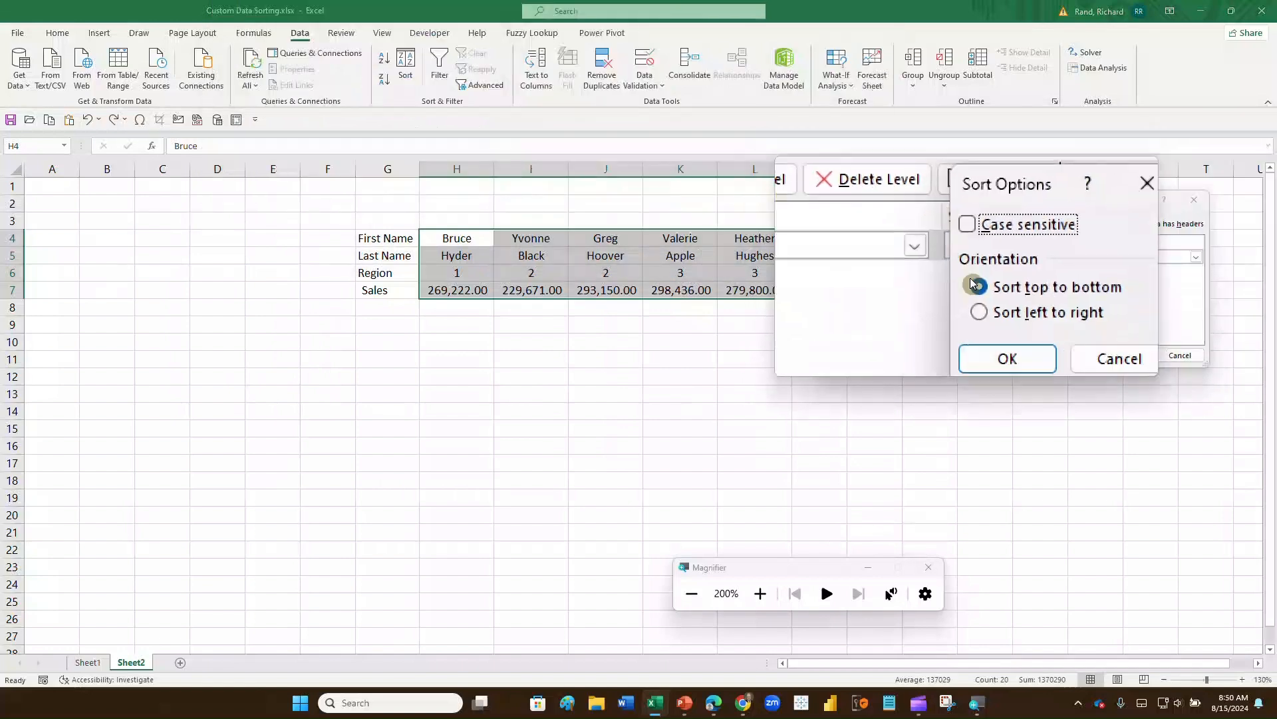
pyautogui.click(973, 293)
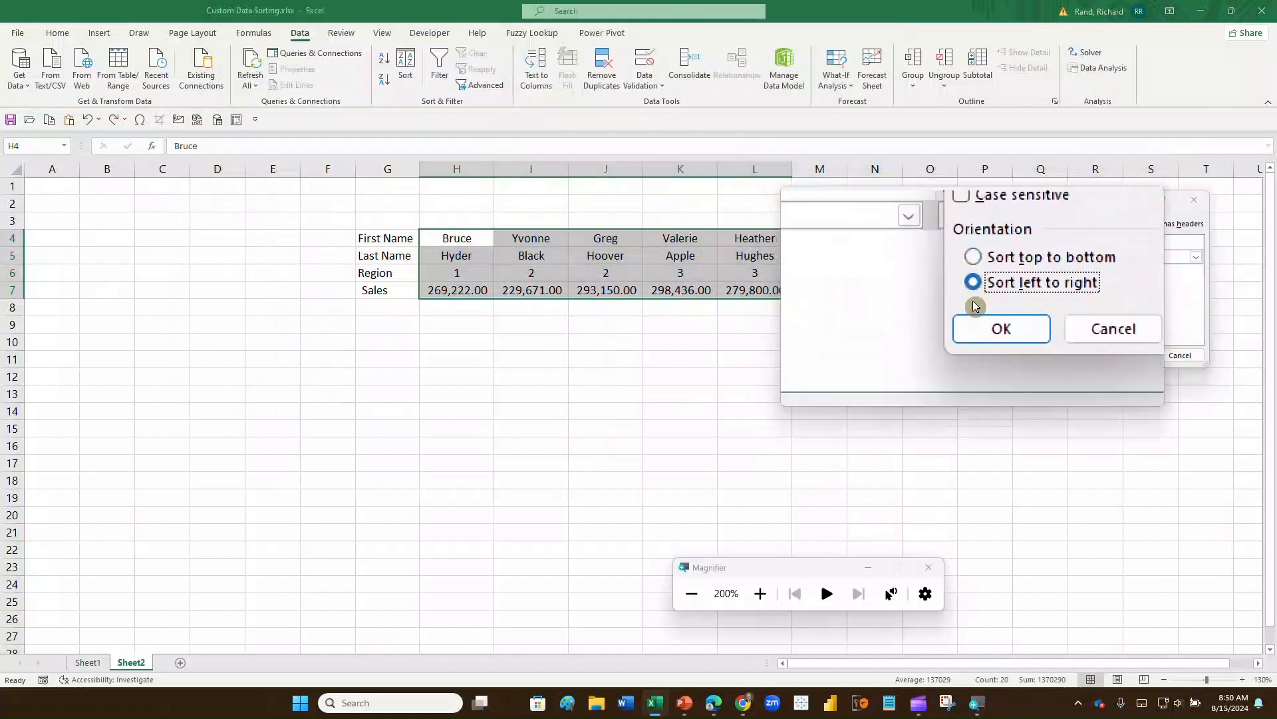
pyautogui.click(976, 319)
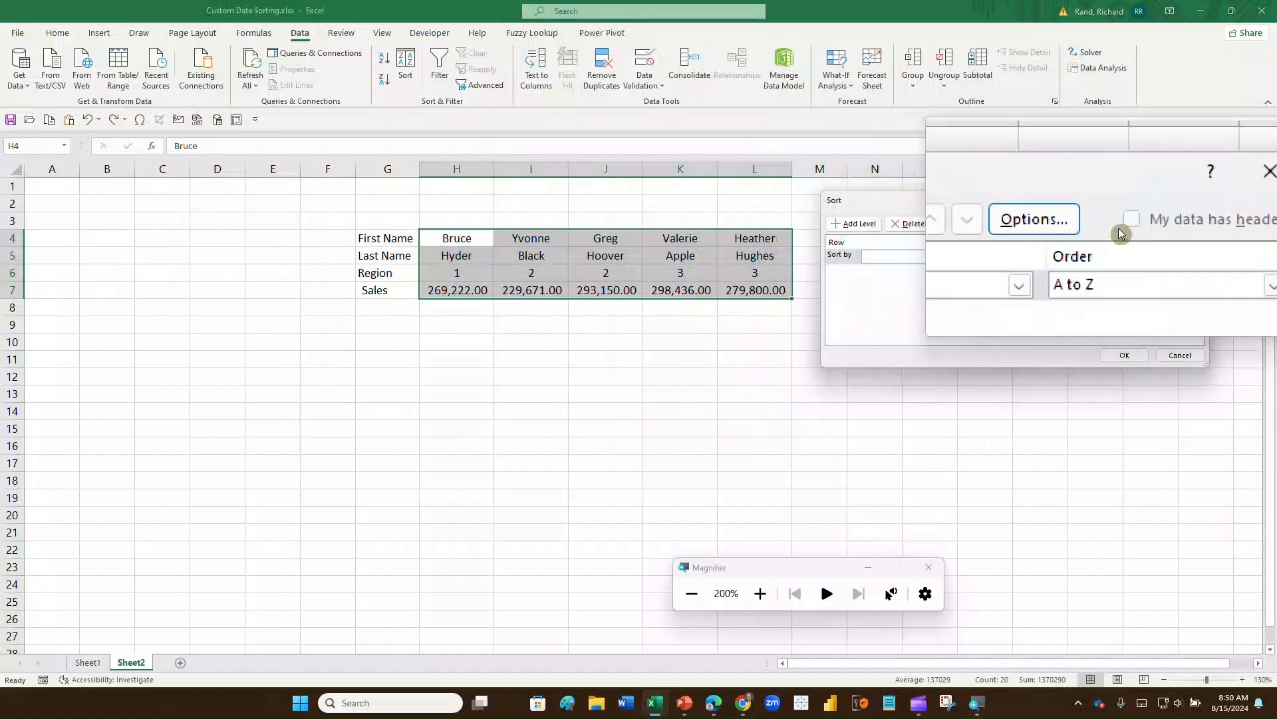
pyautogui.click(941, 257)
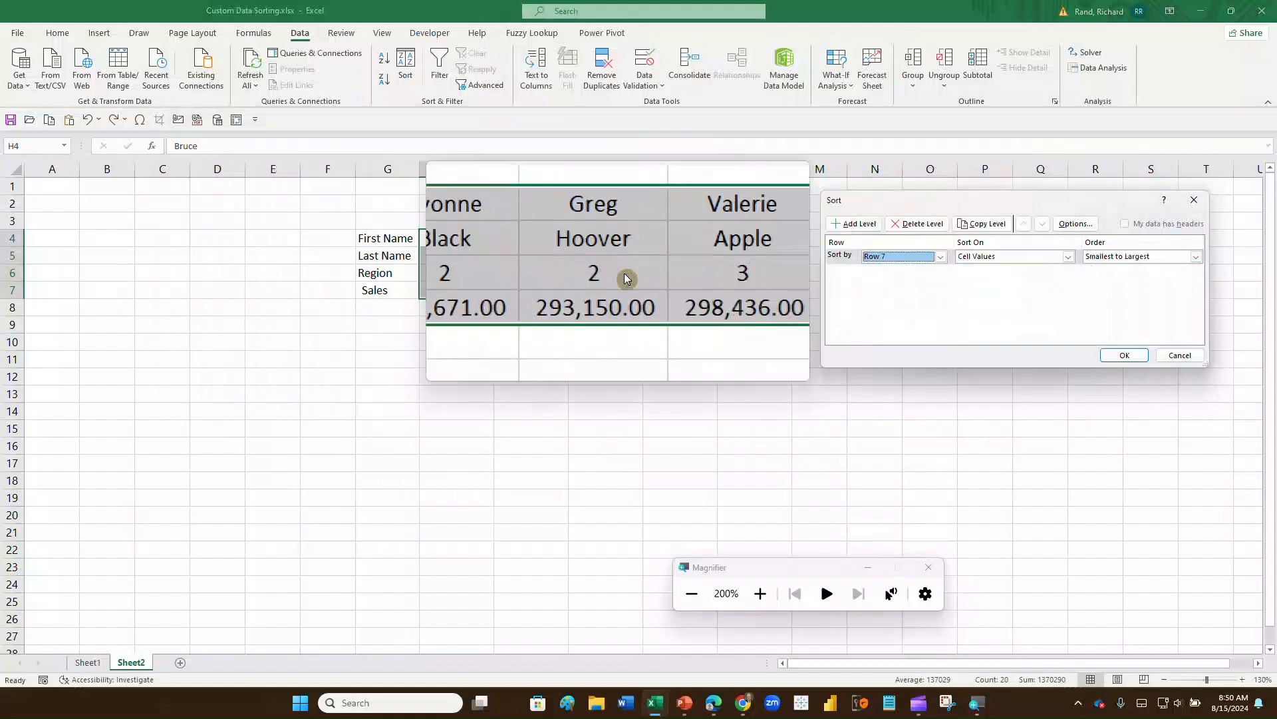
pyautogui.click(1118, 358)
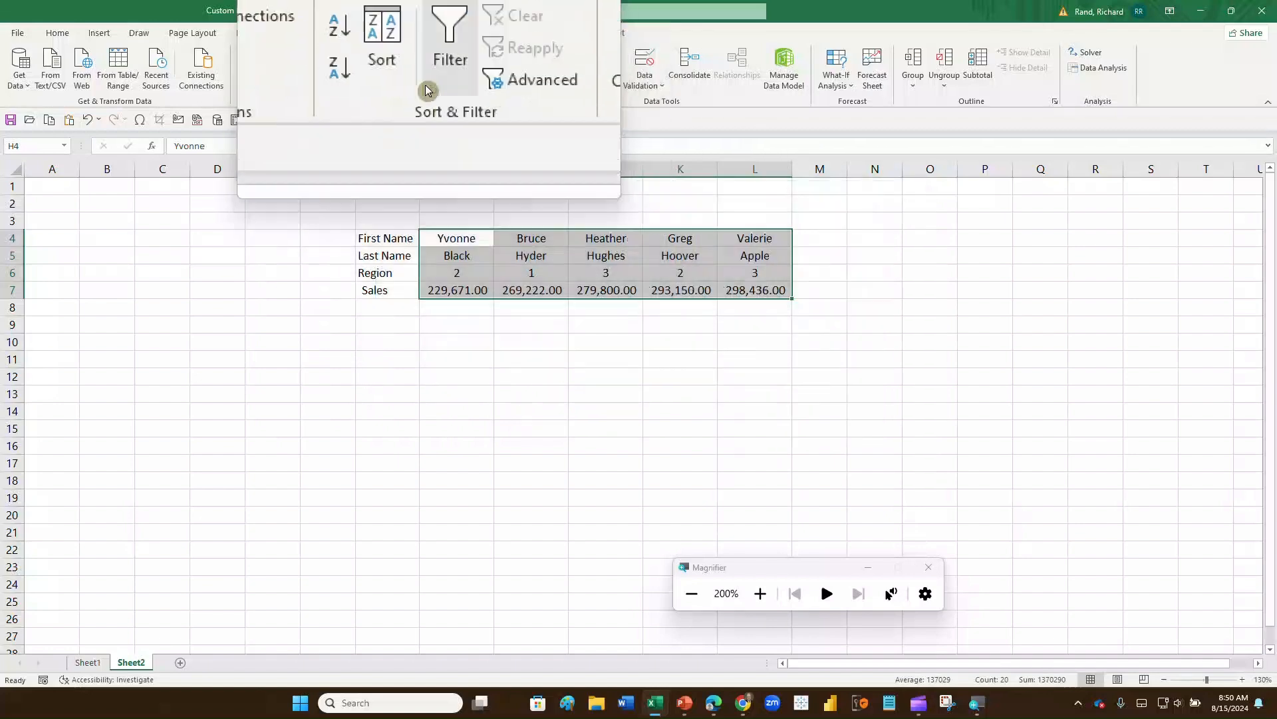
# Re-sort H4:L7 by Row 7 in Largest to Smallest order.
pyautogui.click(405, 64)
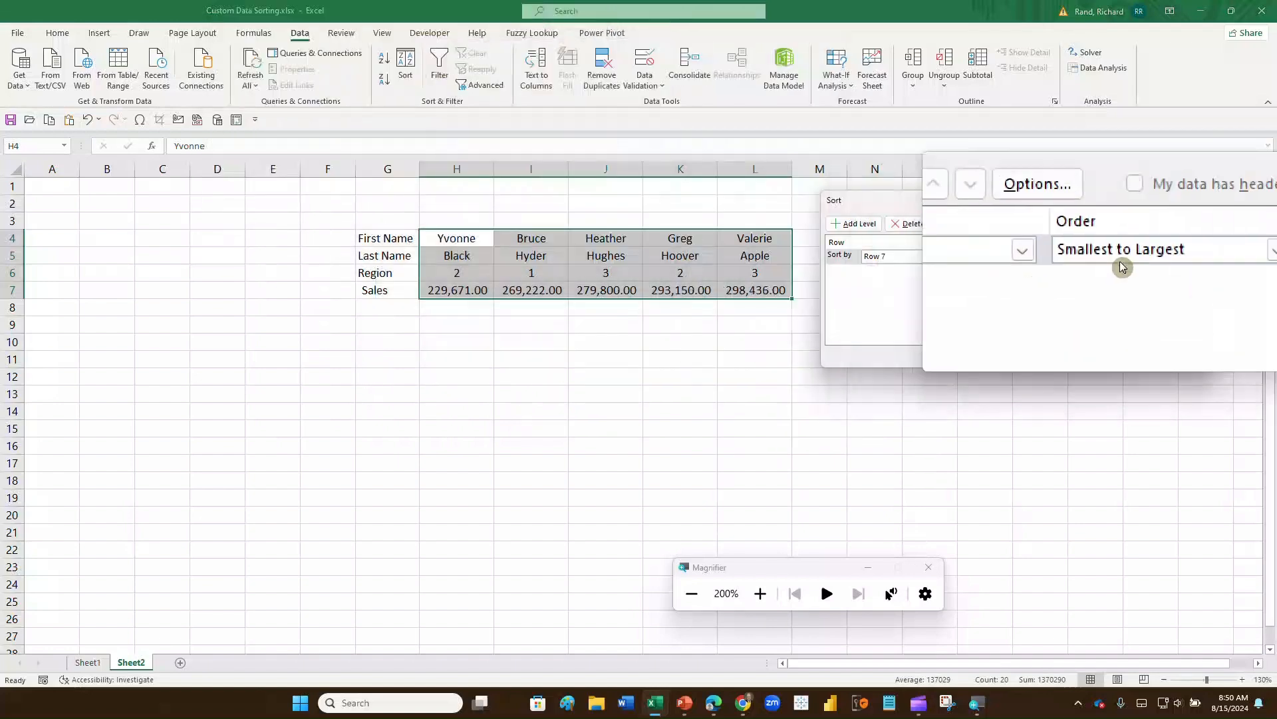
pyautogui.click(1124, 263)
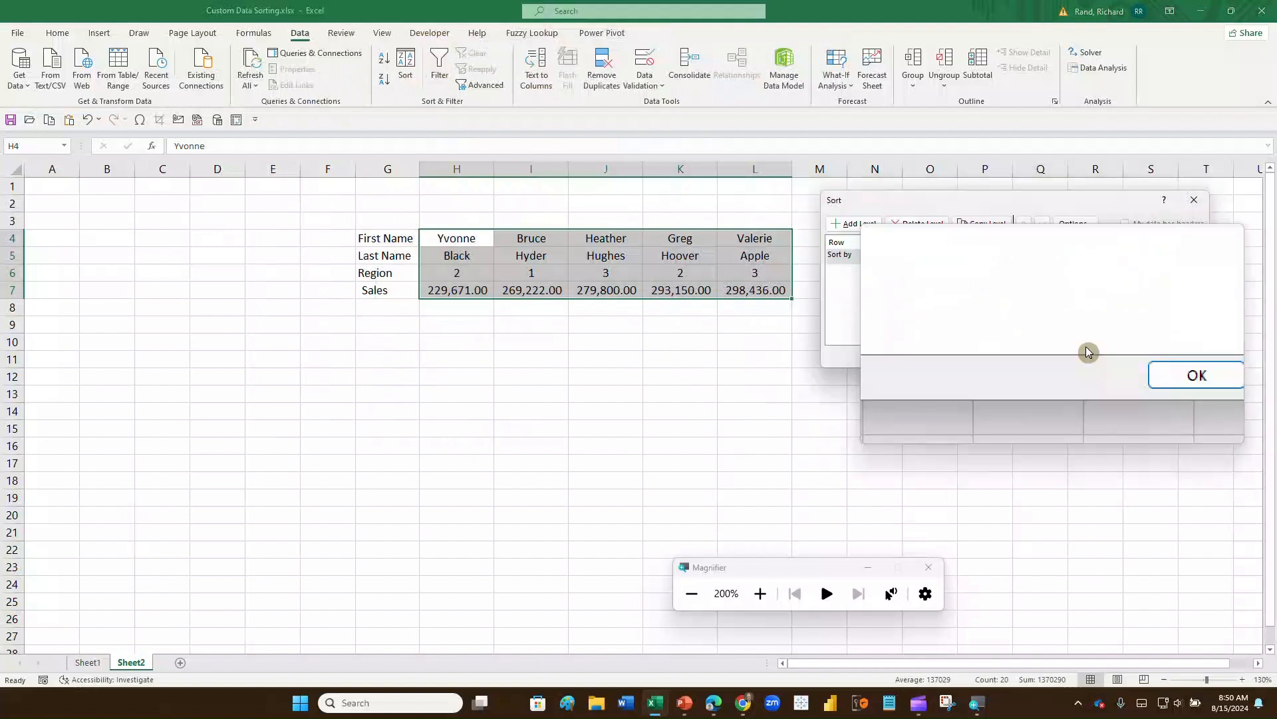
pyautogui.click(1116, 357)
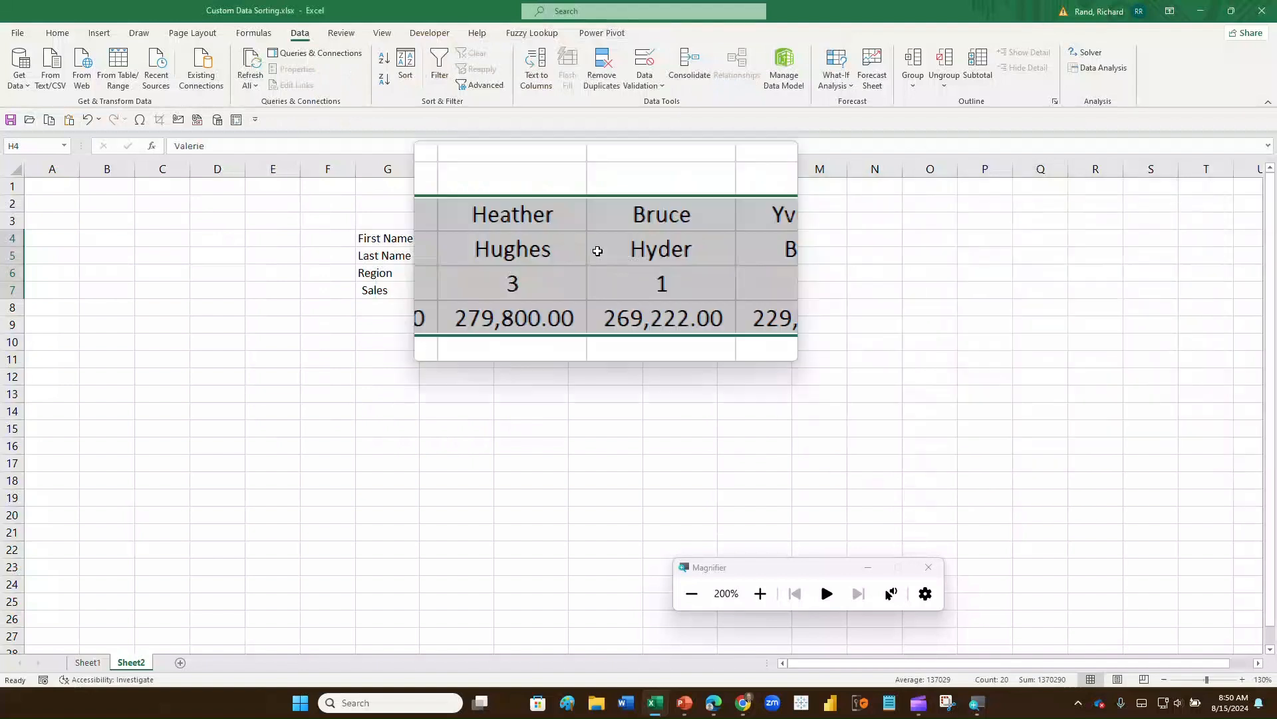